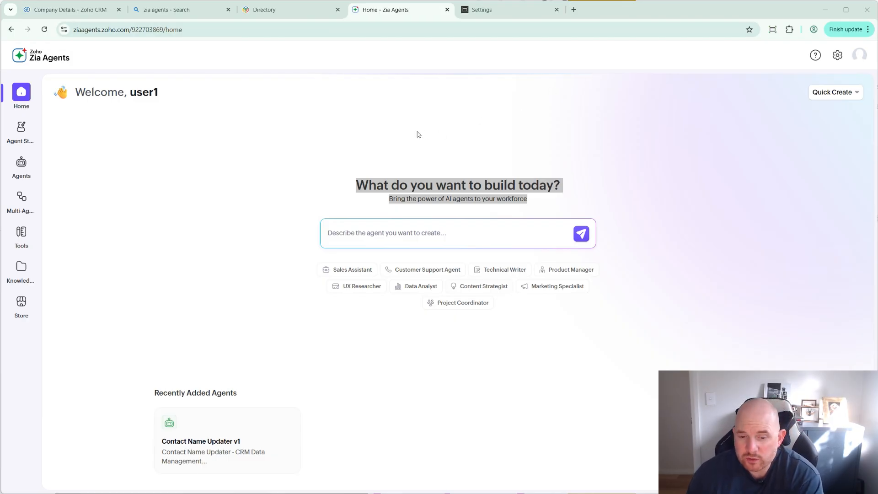
left_click(581, 143)
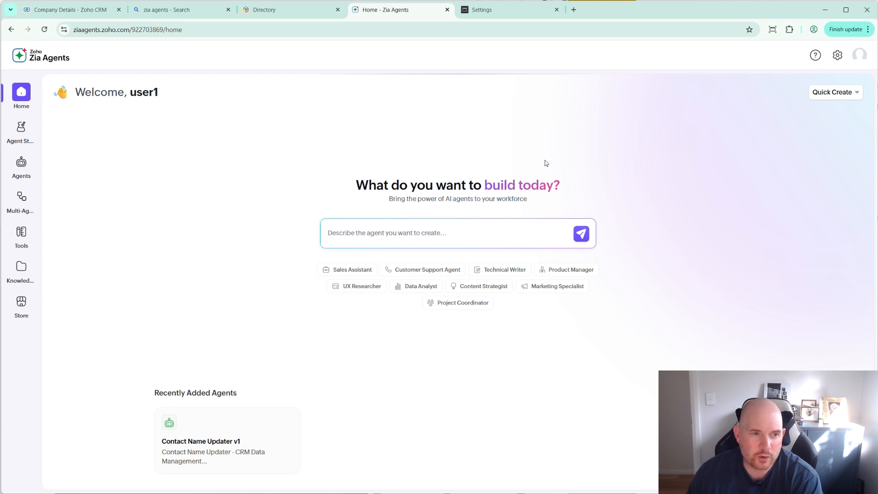
left_click(111, 31)
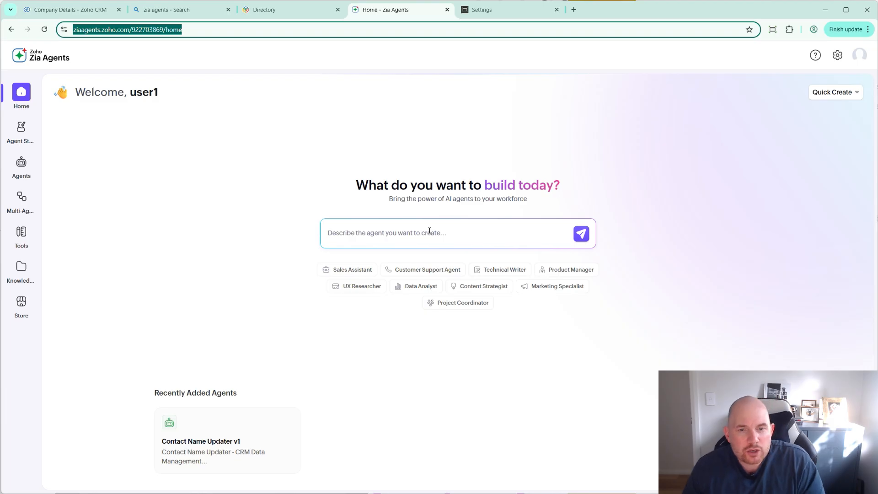
left_click(21, 130)
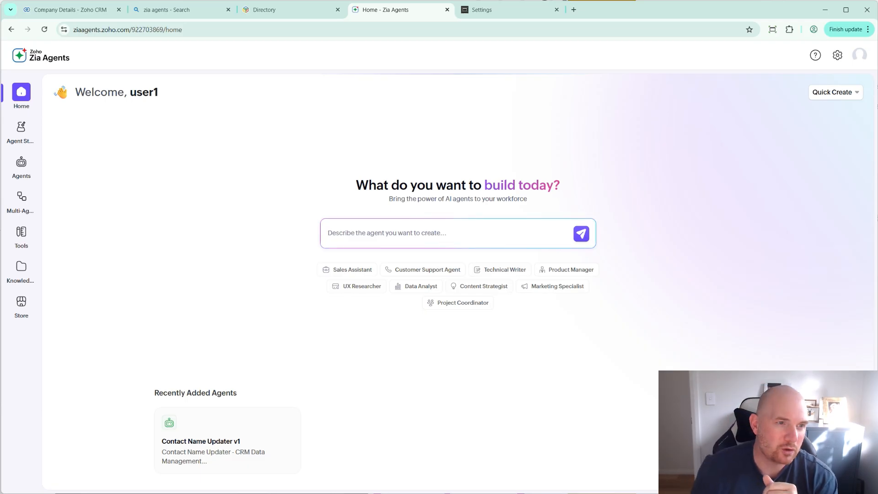
Switch to Zoho CRM and inspect the Last Name field of the first listed contact in its edit form, leaving without saving.
left_click(69, 9)
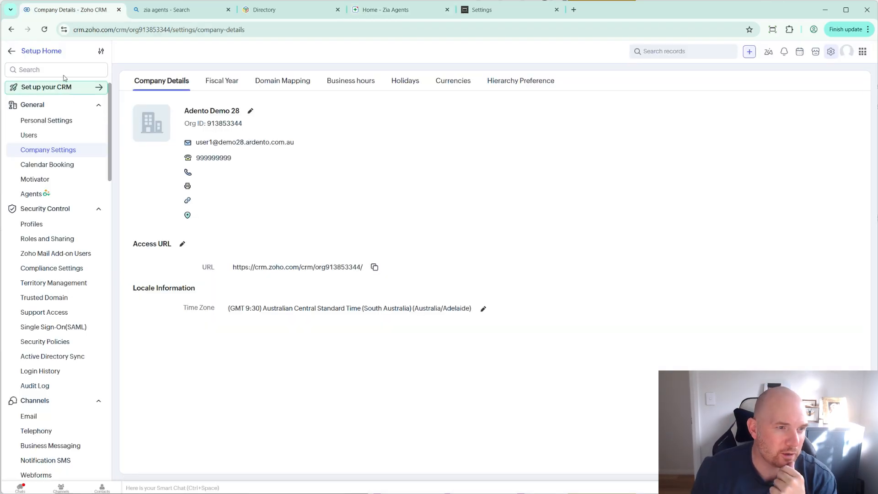
left_click(13, 52)
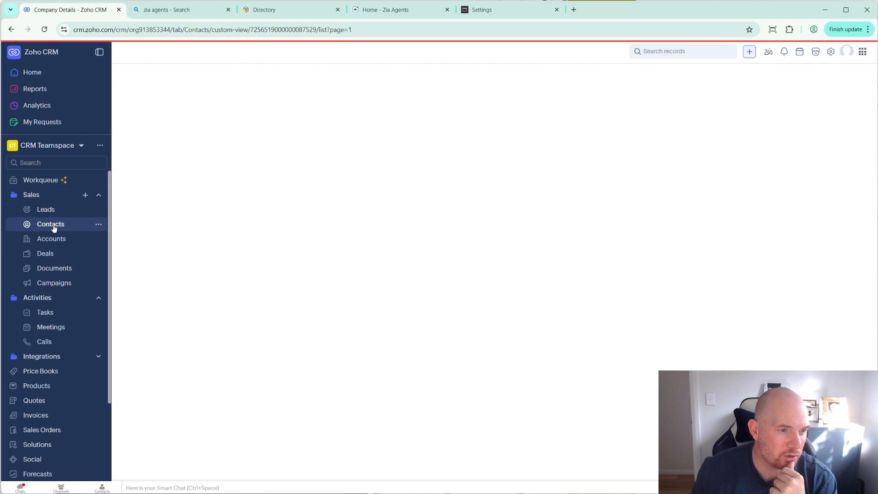
left_click(53, 227)
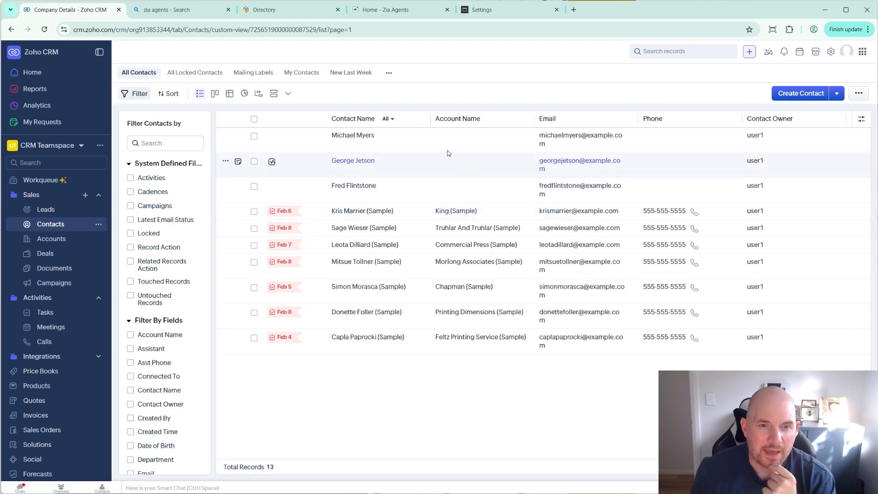
left_click(353, 135)
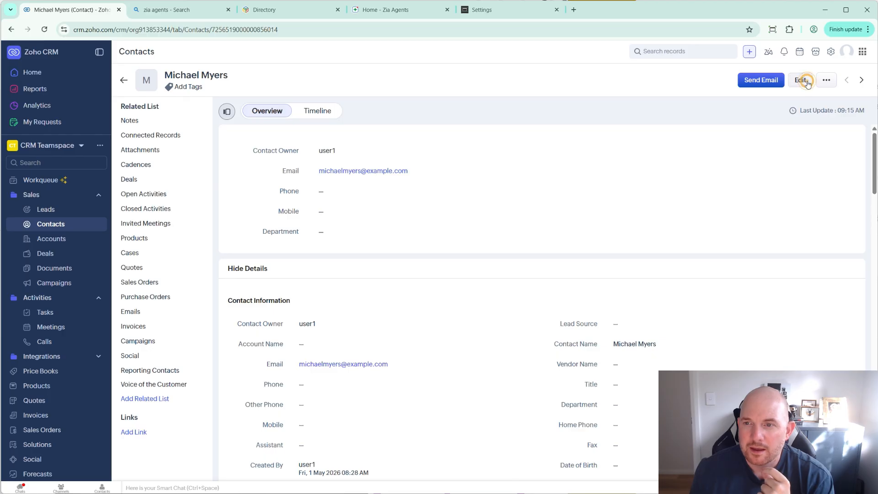
left_click(800, 79)
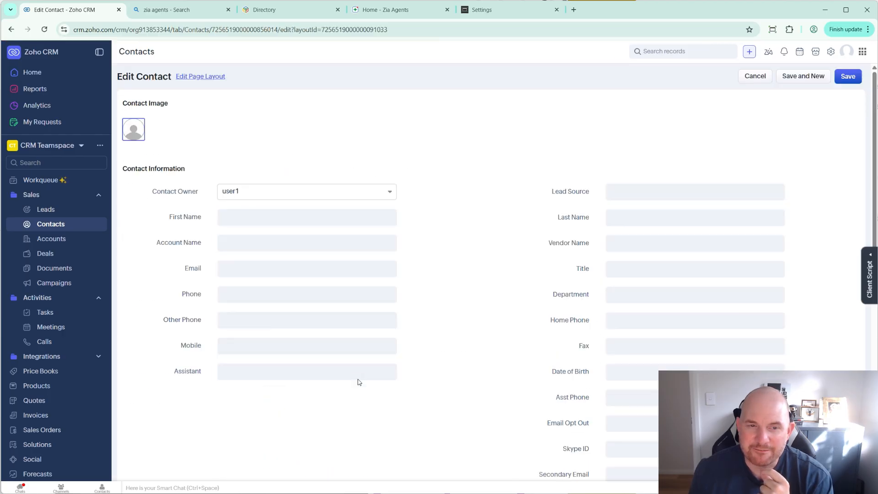
left_click(609, 216)
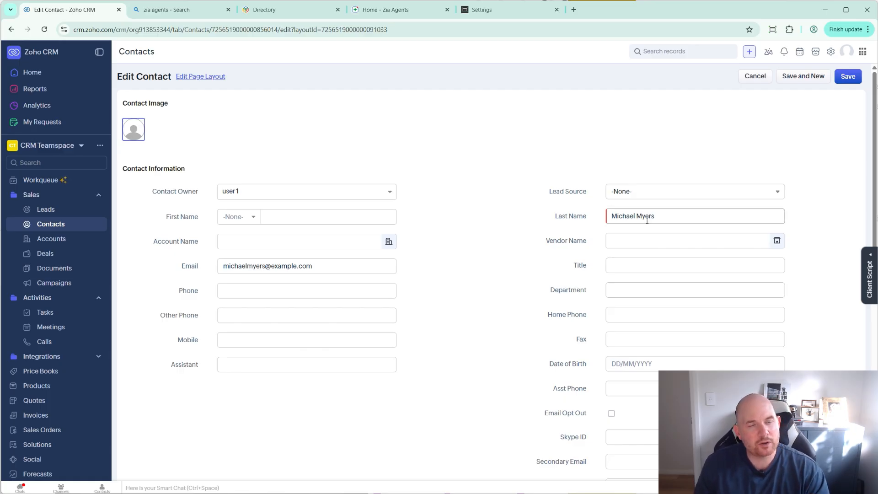
left_click(746, 78)
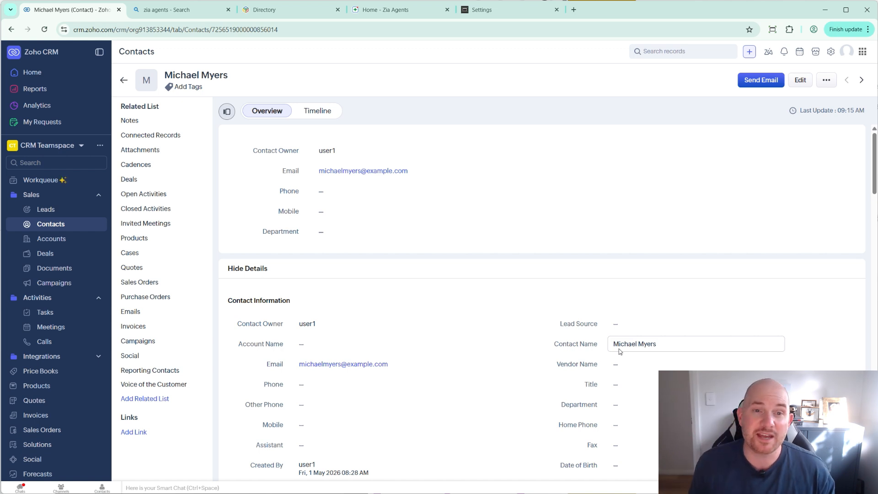
In Zia Agents, generate an agent that searches CRM for contacts with full name in last name field, splits out both names, and updates the contact record.
left_click(393, 9)
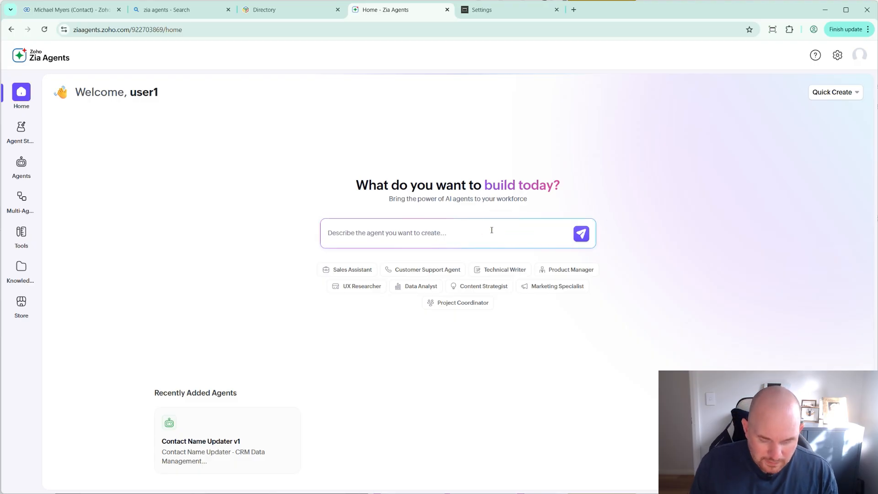
type("sear")
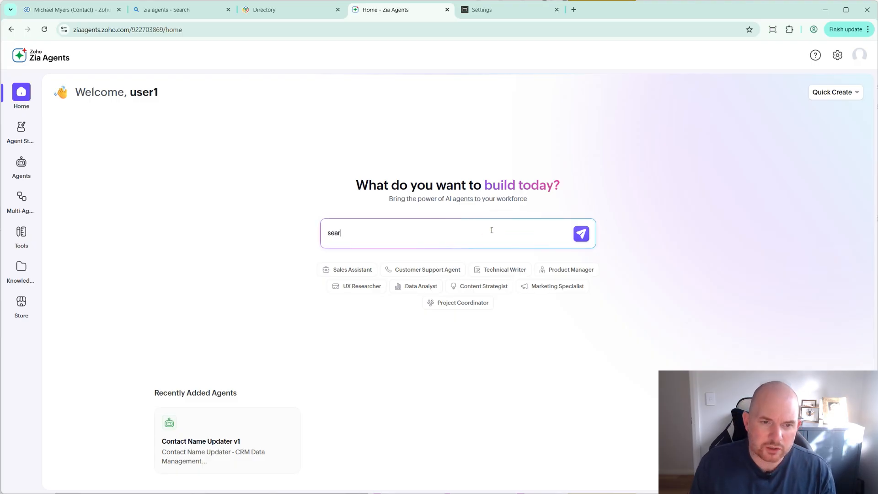
type("ch my CRM ")
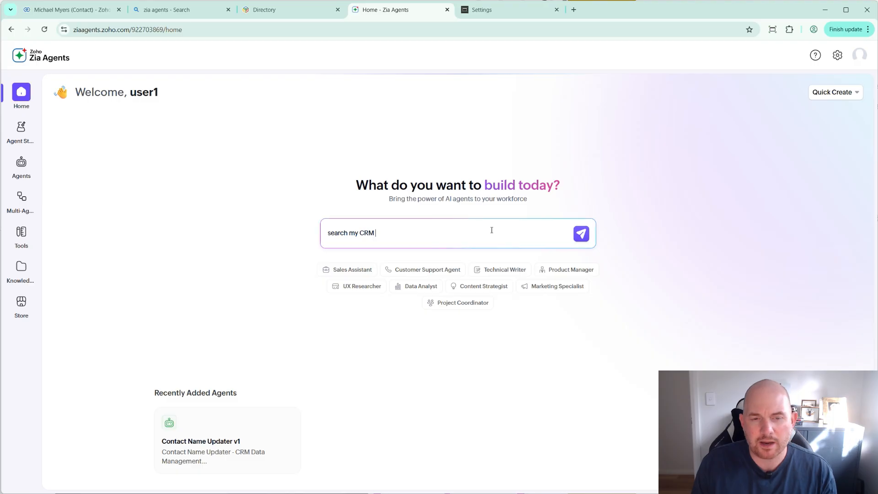
type("for contacts with")
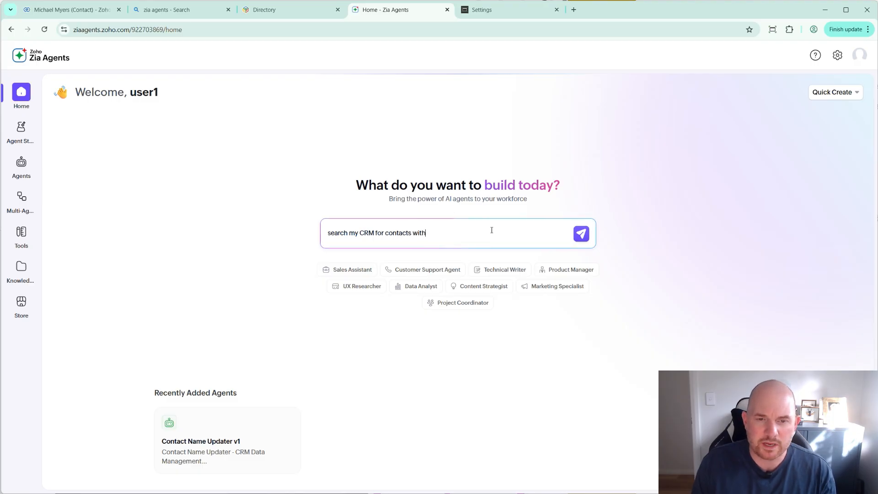
type(" full name ")
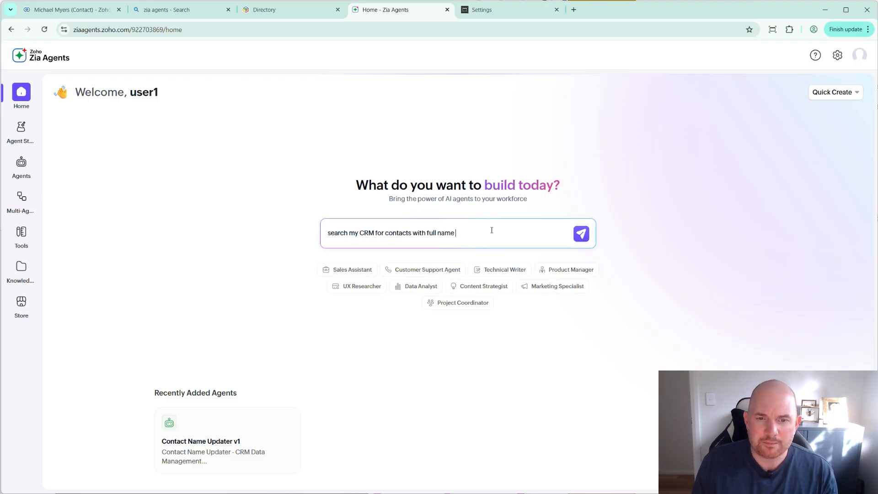
type("in last name f")
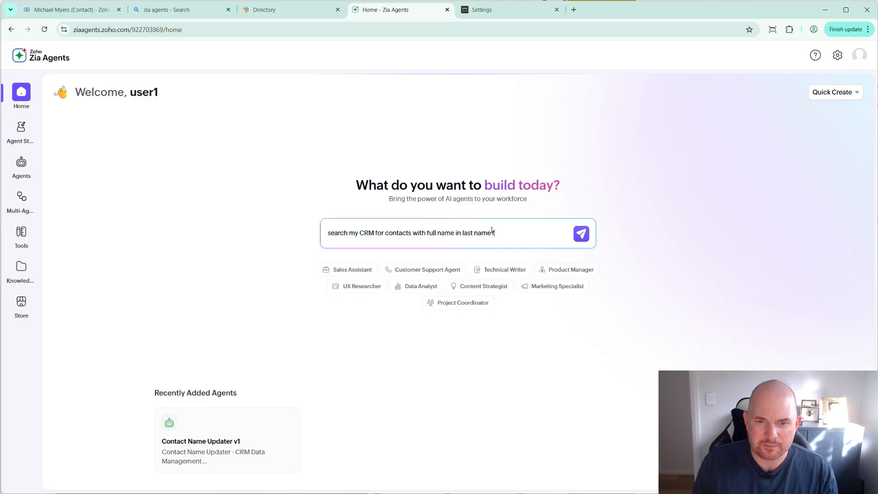
type("ield and ")
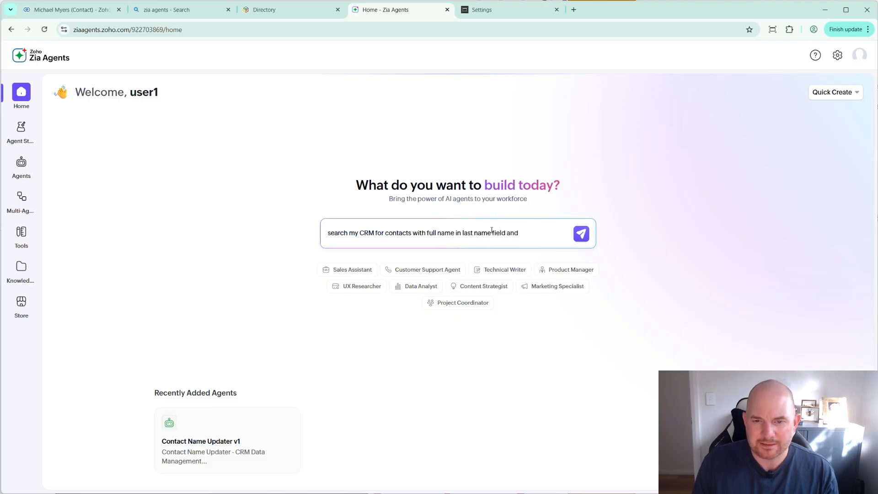
type("then split out")
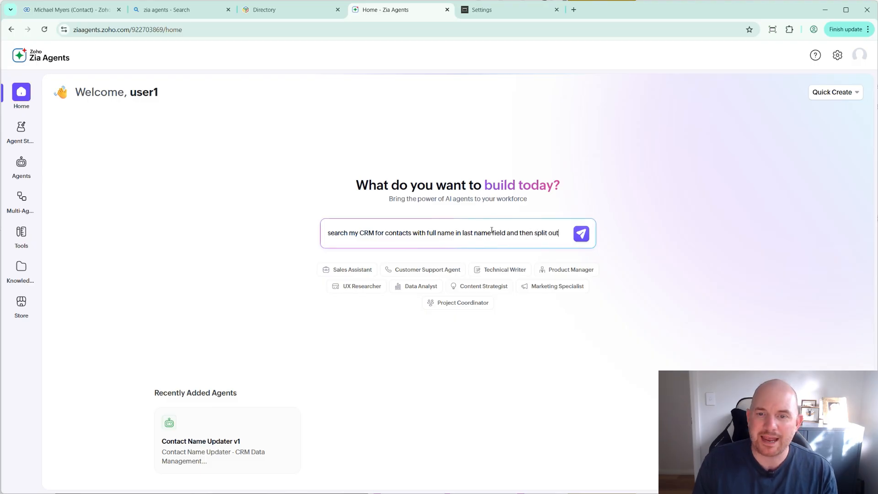
type(" first and l")
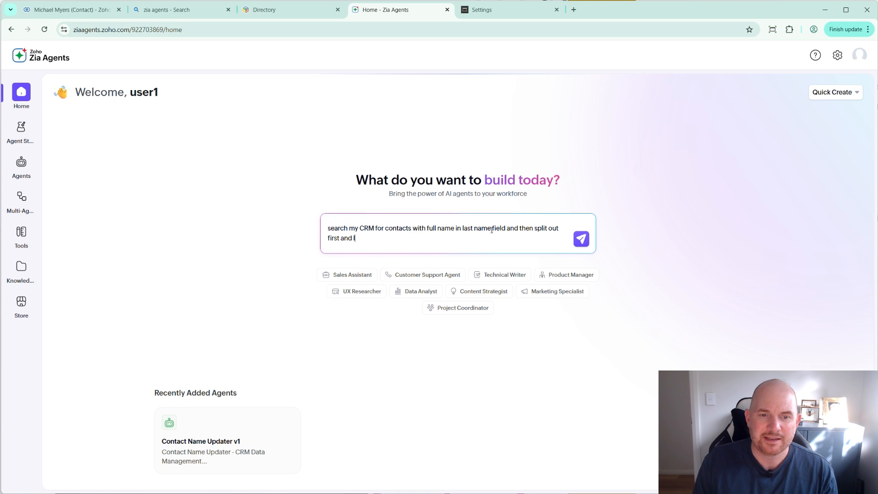
type("ast na")
type("name")
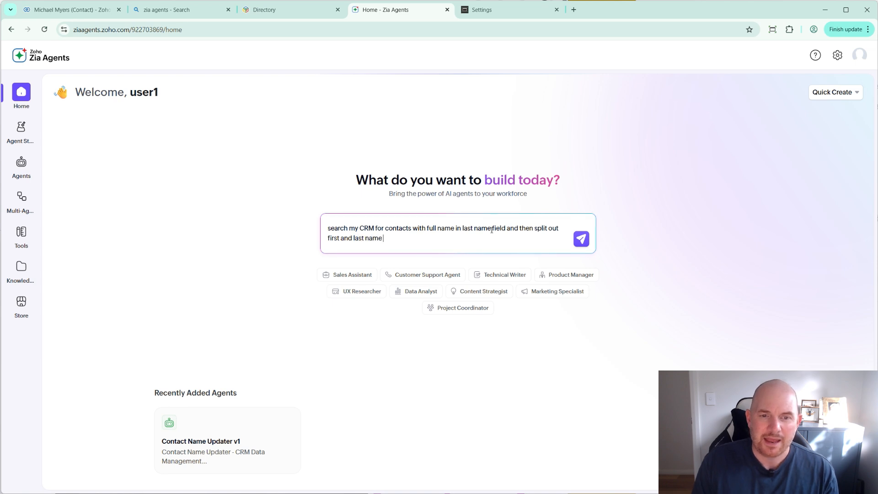
type("s and upda")
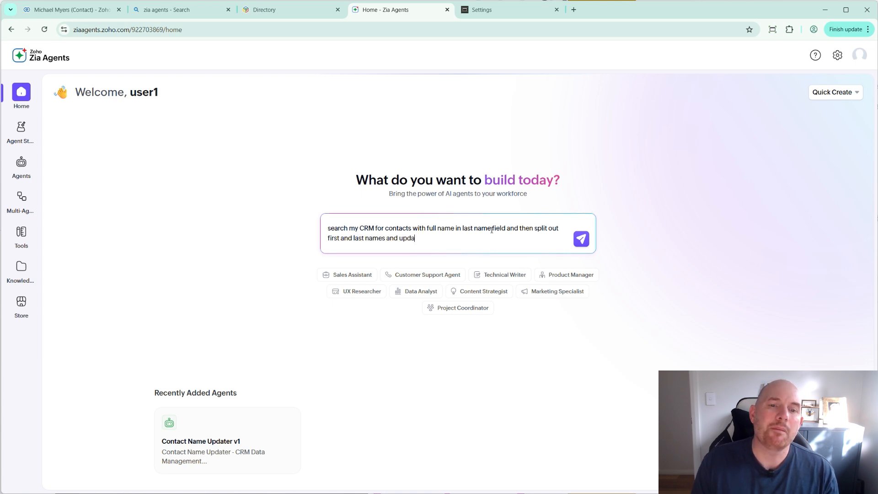
type("te contact record")
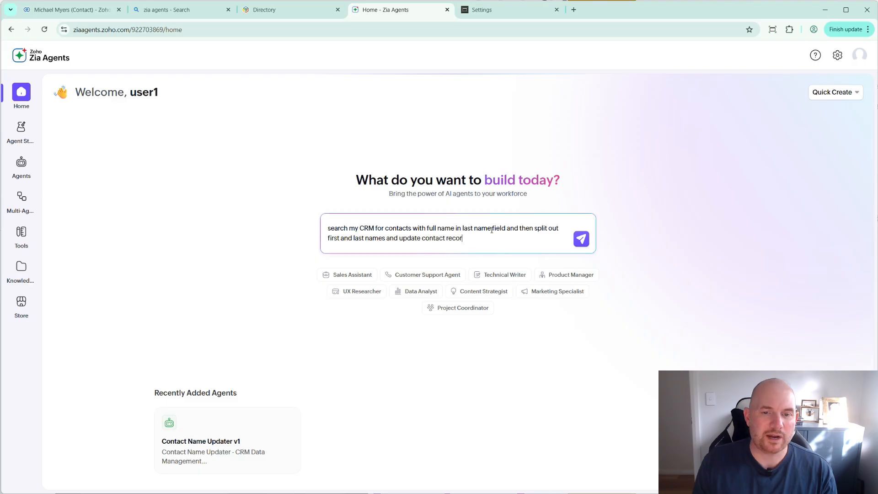
left_click(581, 238)
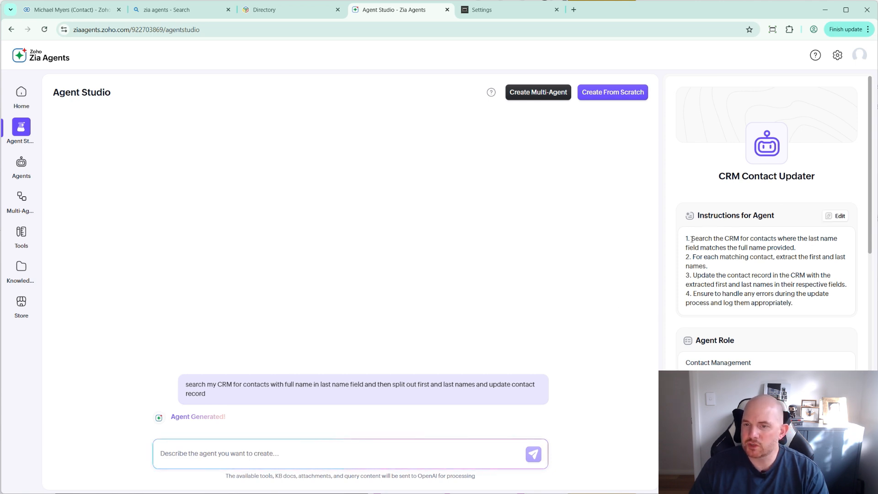
Review the generated CRM Contact Updater agent's instructions, role, model and tools, and create the agent.
left_click_drag(692, 239, 837, 249)
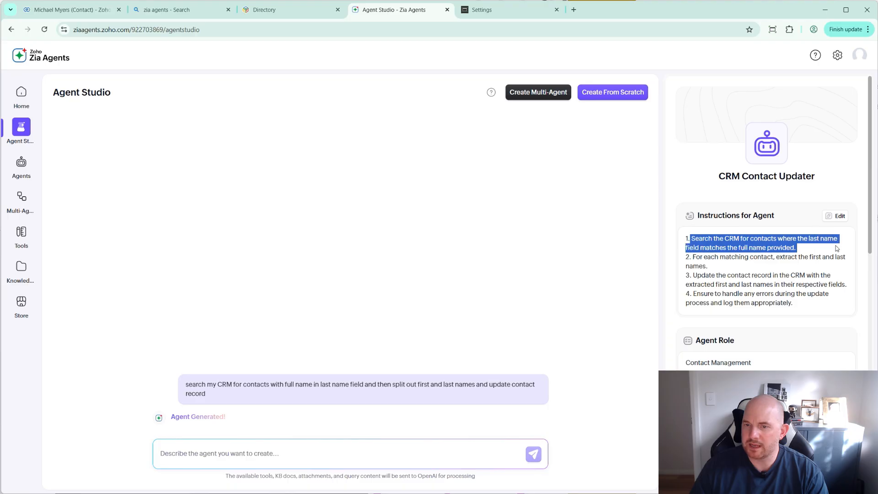
left_click(783, 248)
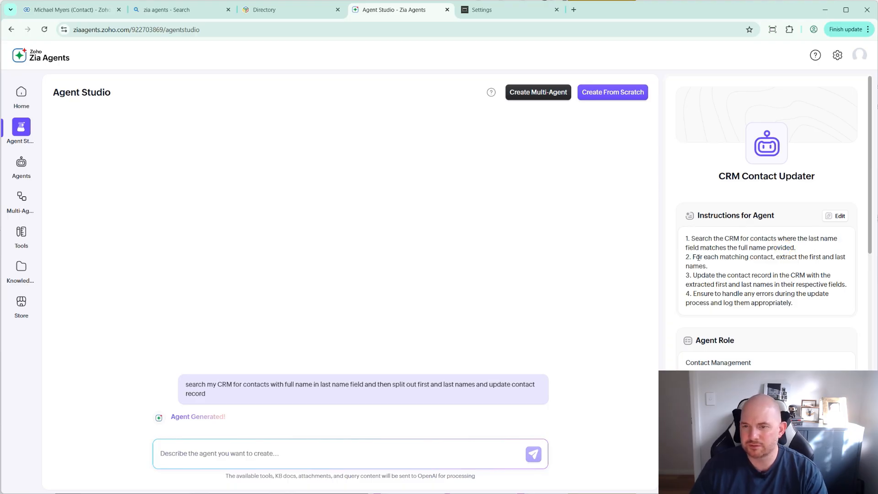
left_click_drag(696, 257, 836, 270)
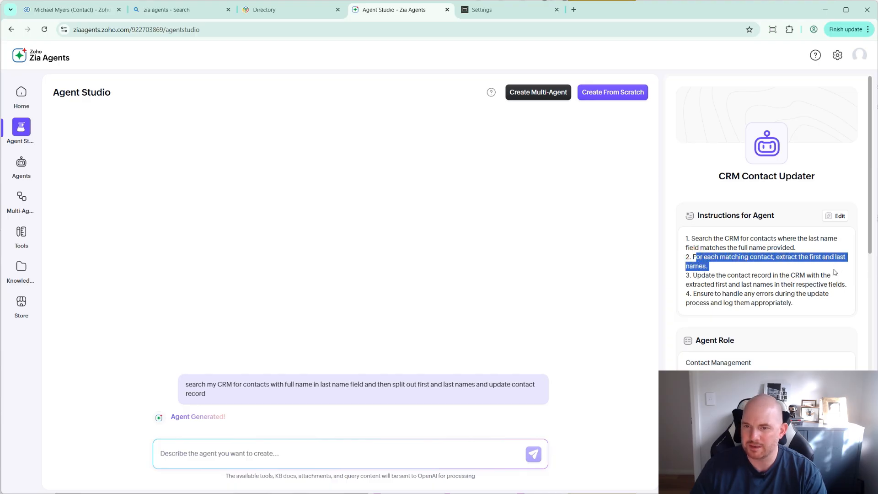
left_click(734, 275)
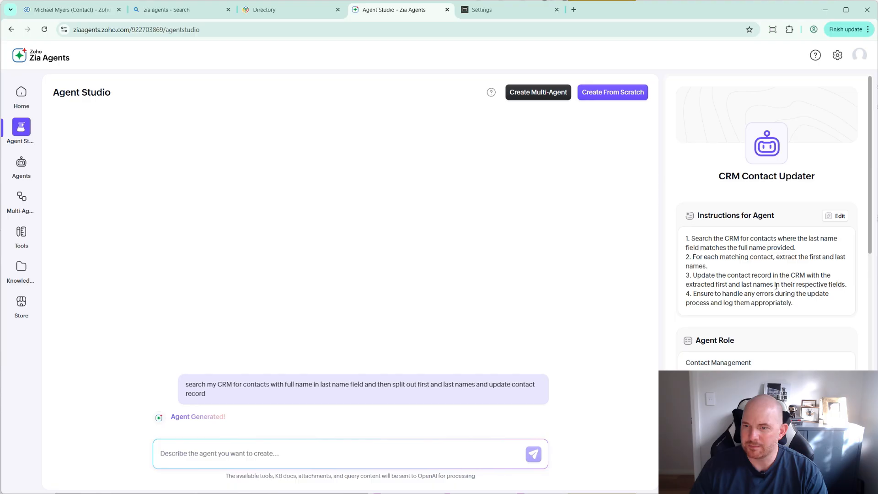
left_click_drag(776, 285, 838, 285)
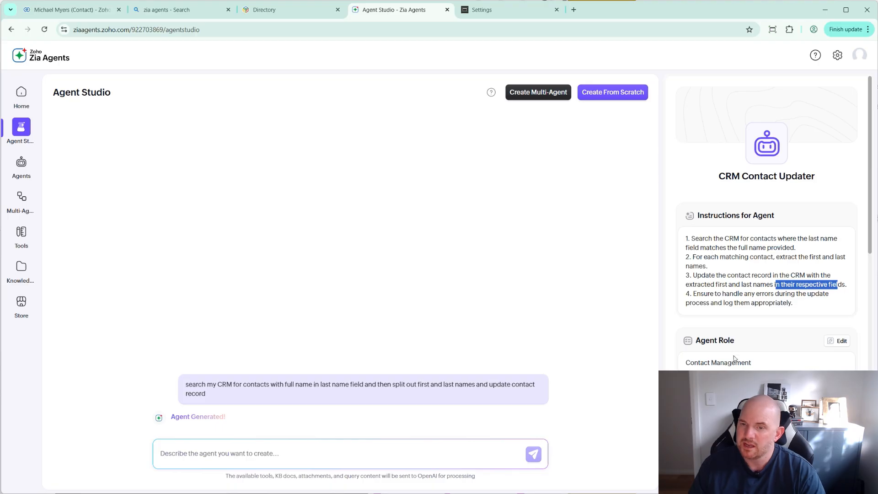
scroll(727, 365, "down", 2)
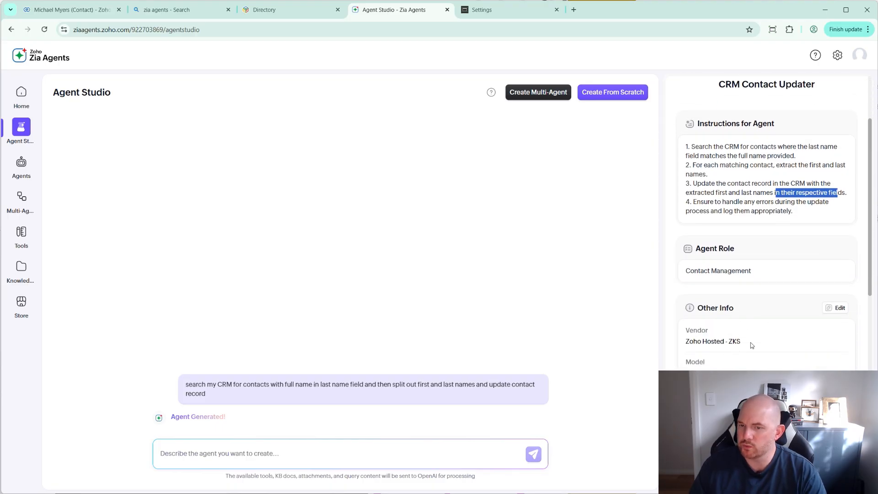
scroll(733, 349, "down", 3)
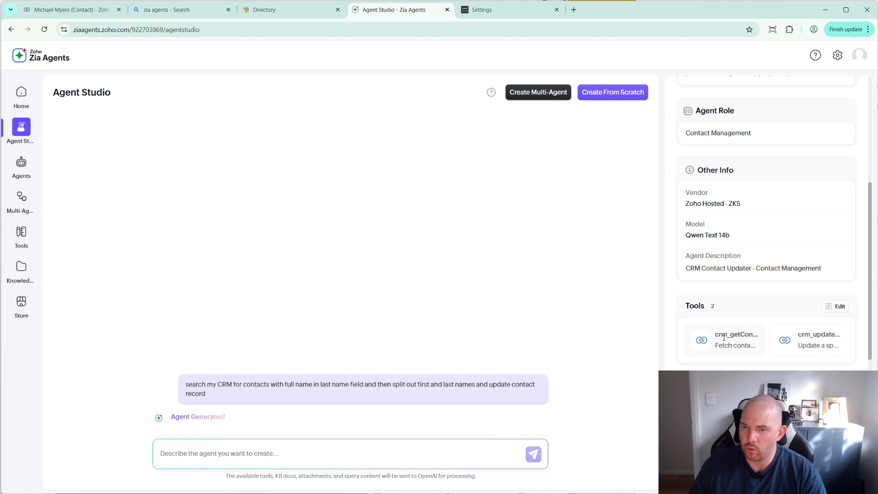
scroll(726, 336, "down", 3)
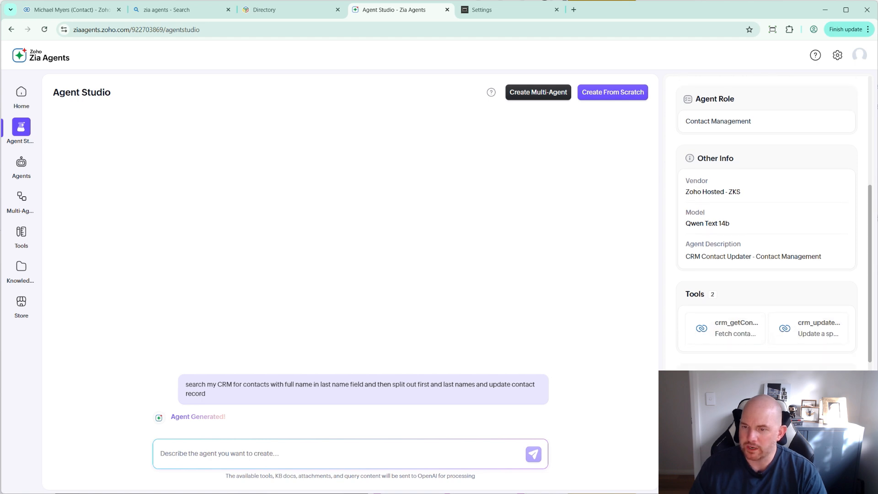
scroll(824, 300, "down", 2)
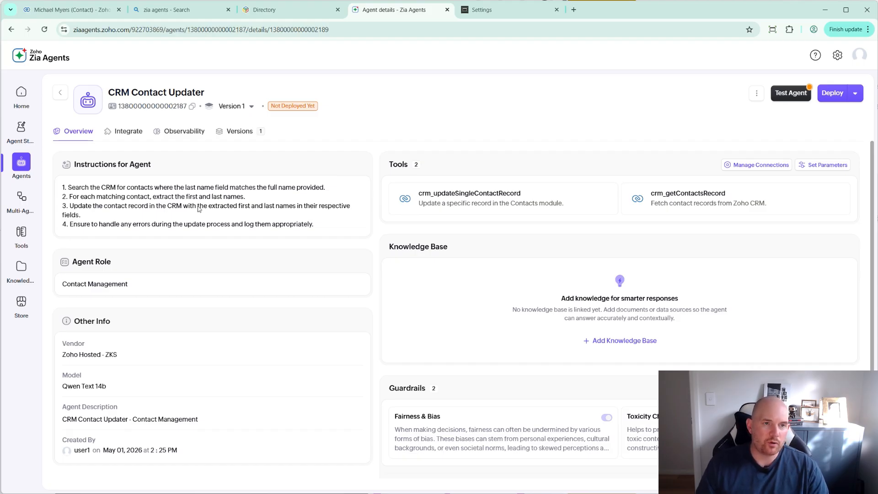
Start a new agent from scratch in Agent Studio and examine the available model configurations and the Zoho Hosted models.
left_click(20, 132)
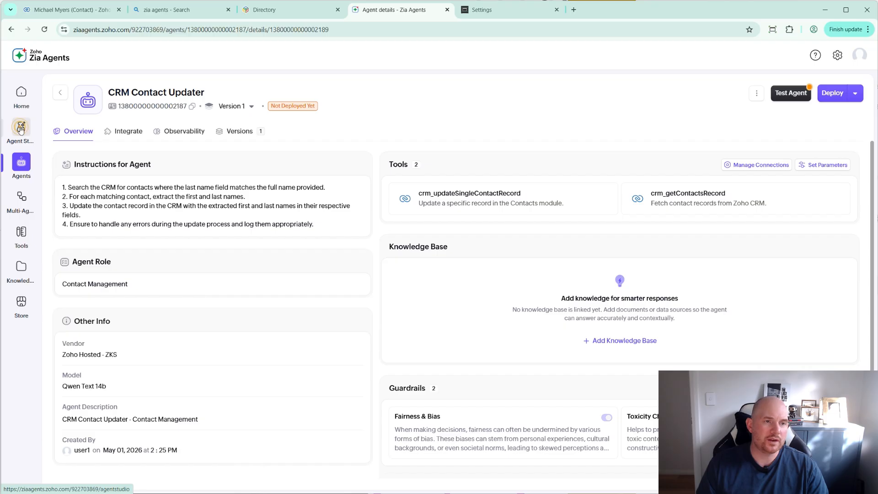
left_click(355, 290)
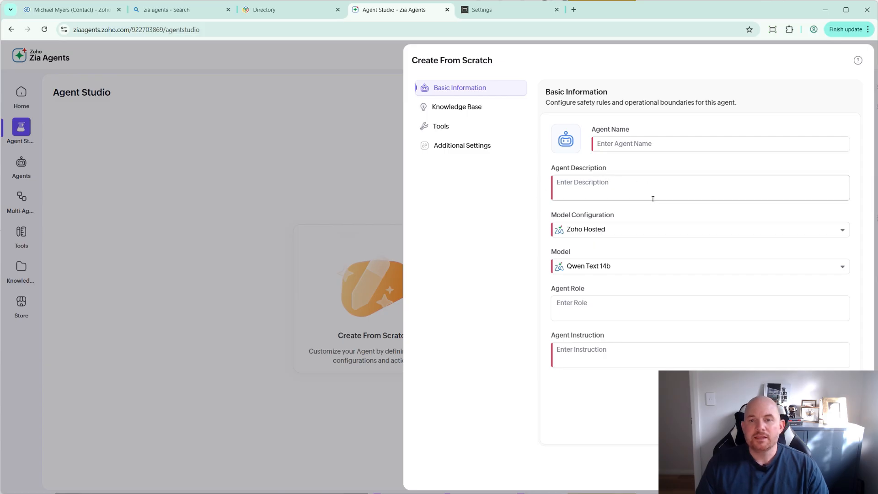
left_click(595, 231)
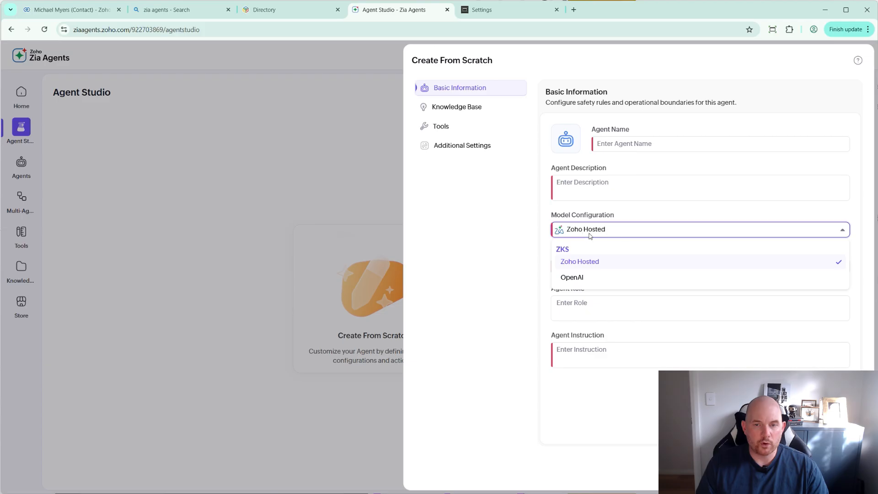
left_click(593, 232)
left_click(589, 268)
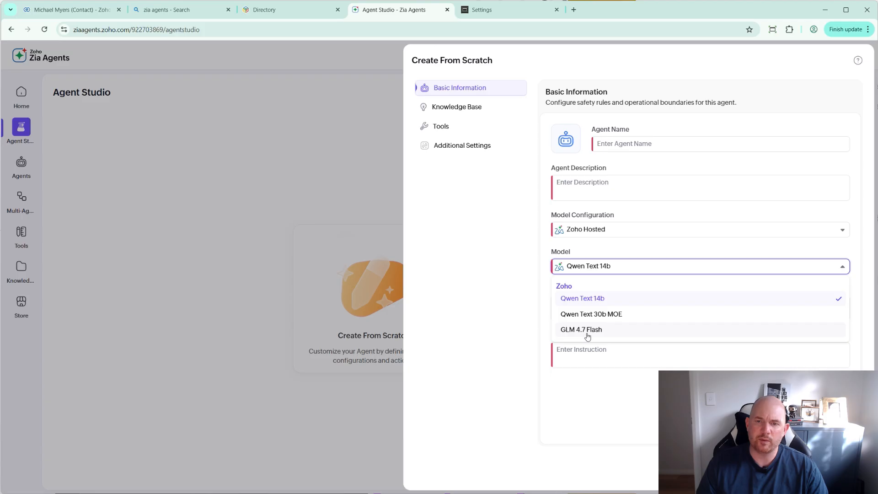
left_click(597, 251)
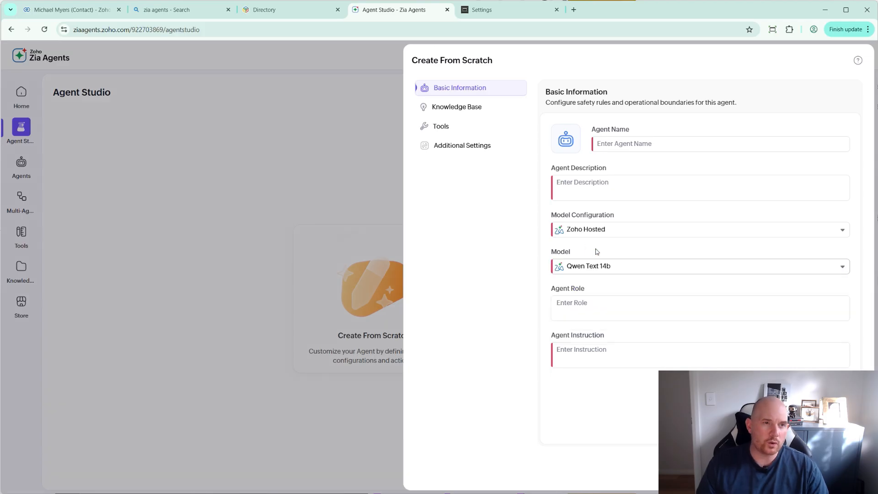
Set the new agent's model configuration to OpenAI, examine its model choices, and close the form without creating the agent.
left_click(598, 229)
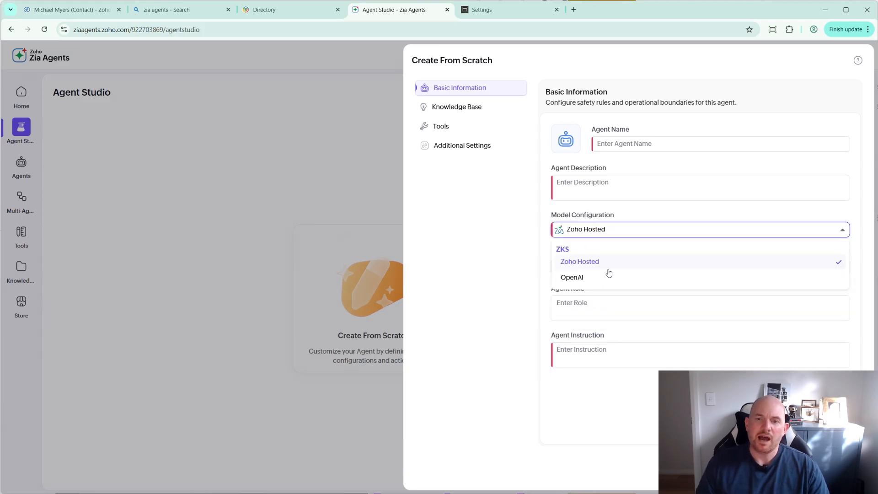
left_click(602, 276)
left_click(595, 267)
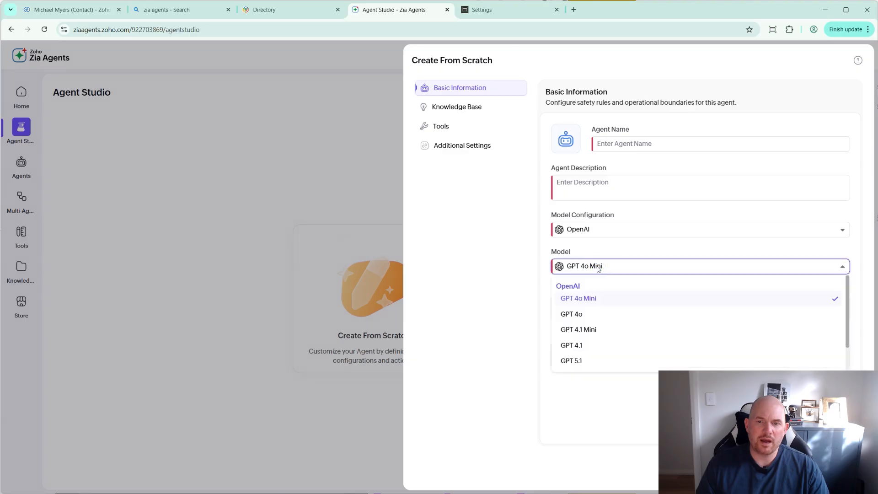
left_click(603, 263)
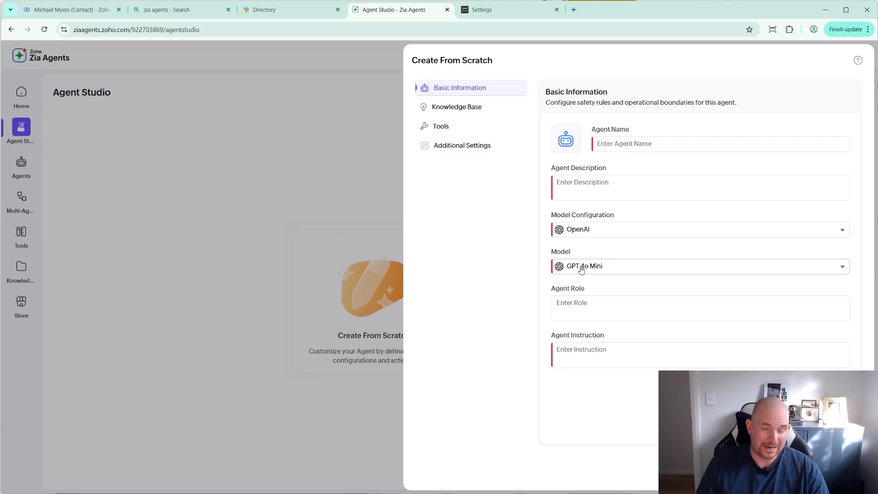
left_click(321, 215)
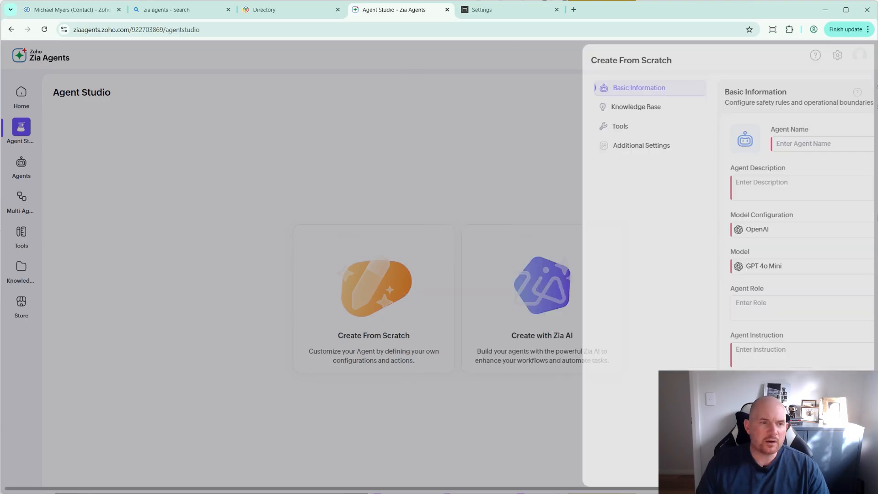
Open the Plans & Billing settings and review the AI credits, usage, and pricing of Zoho Hosted Models and External LLMs.
left_click(837, 55)
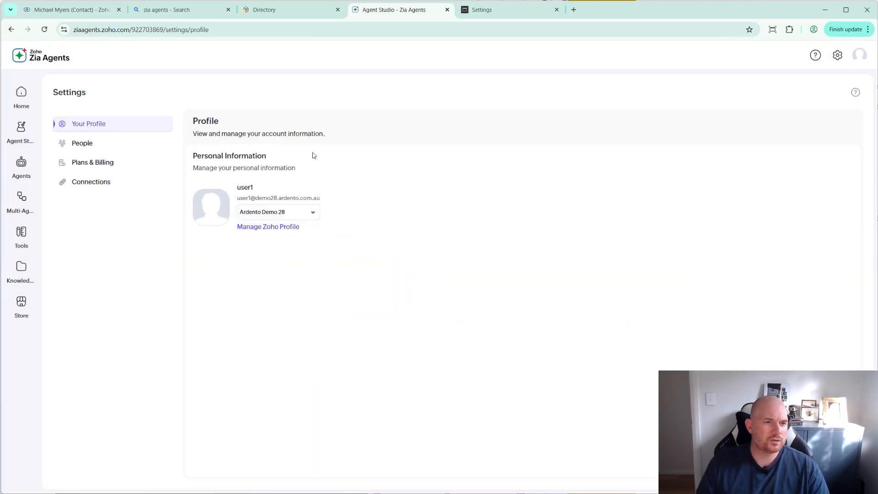
left_click(94, 163)
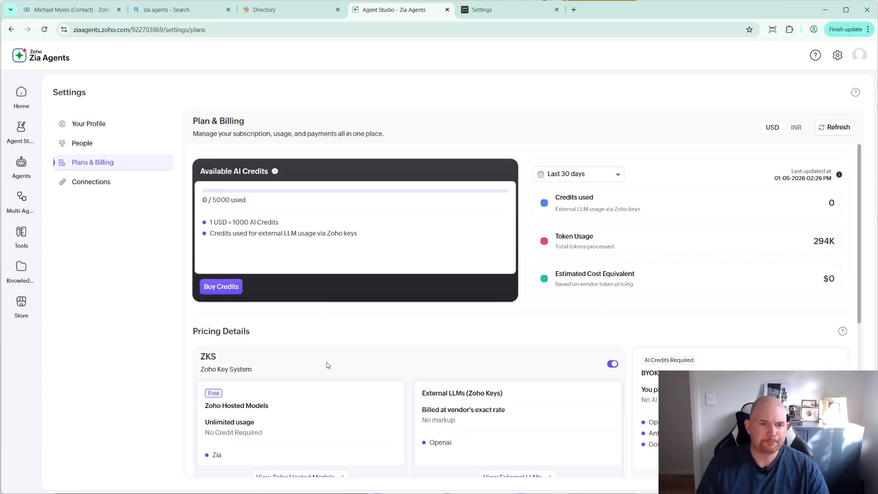
scroll(325, 365, "down", 1)
scroll(421, 373, "down", 1)
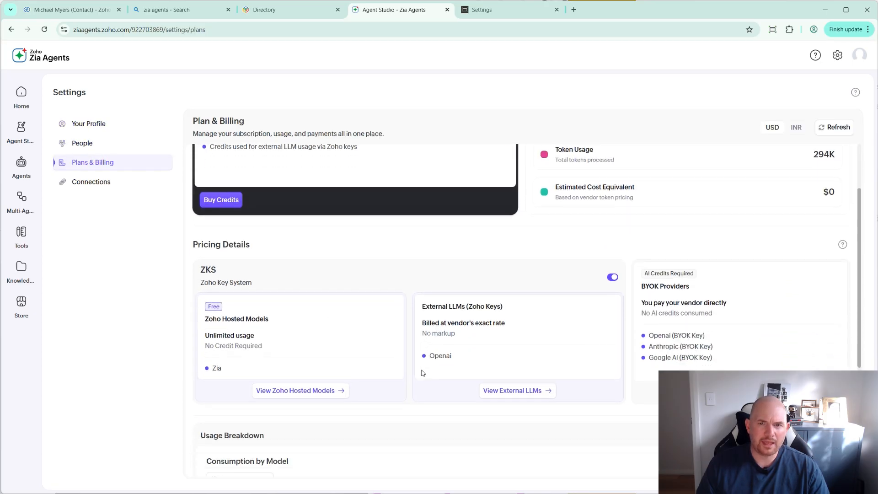
left_click_drag(206, 313, 290, 323)
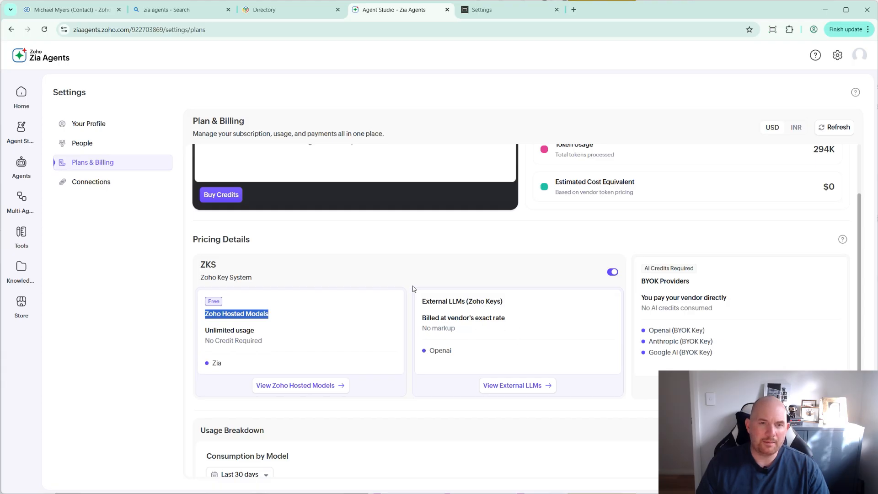
scroll(333, 180, "up", 2)
scroll(457, 316, "down", 2)
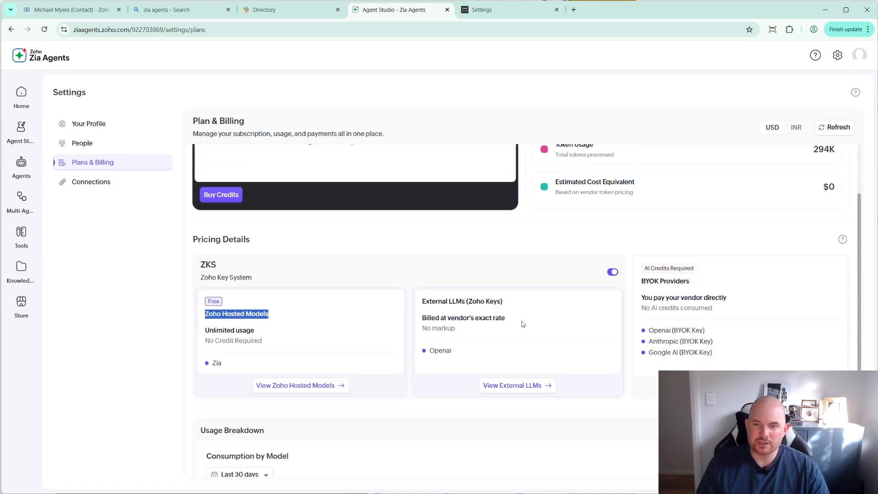
scroll(631, 192, "up", 2)
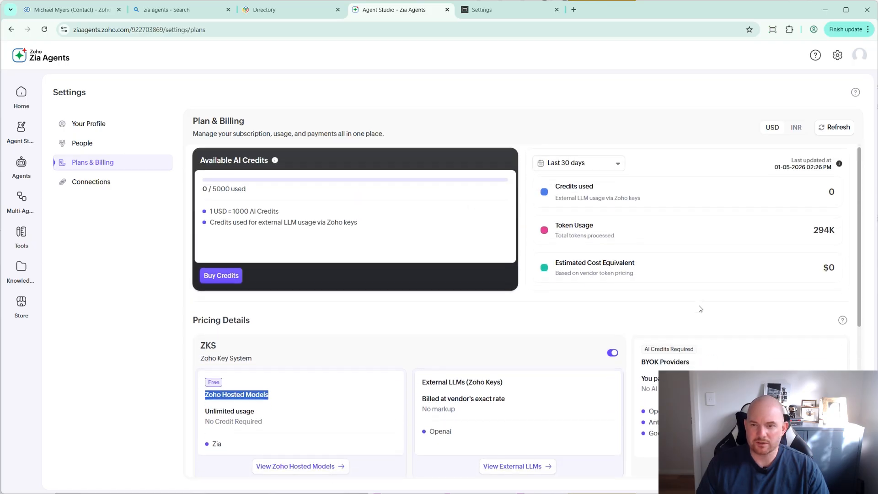
Examine the BYOK Providers pricing details, including the OpenAI and Anthropic key options.
scroll(700, 307, "down", 2)
left_click_drag(708, 330, 656, 333)
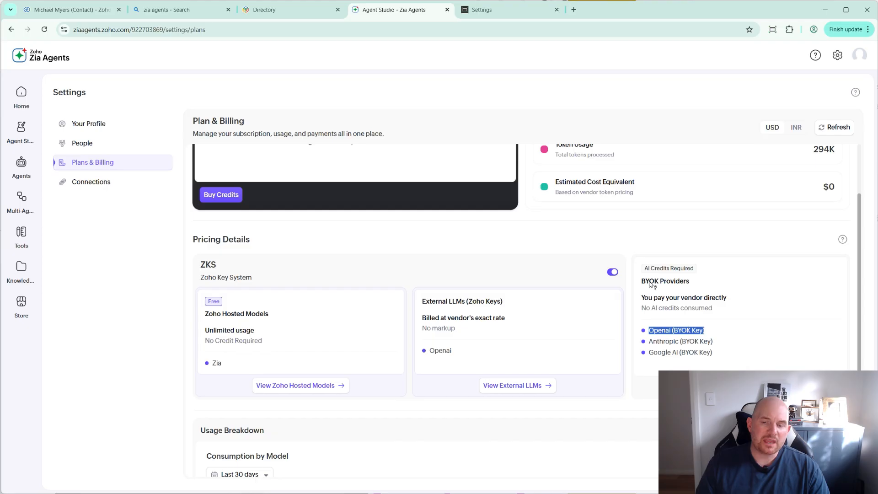
double_click(659, 341)
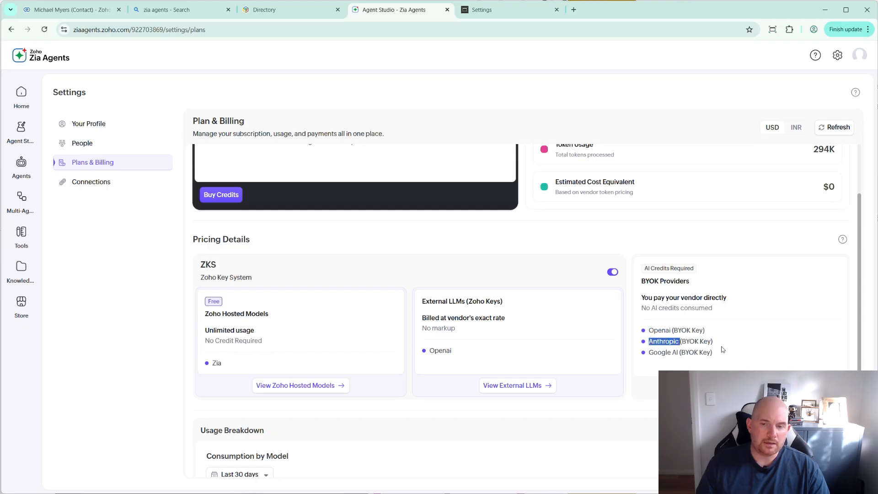
left_click(664, 341)
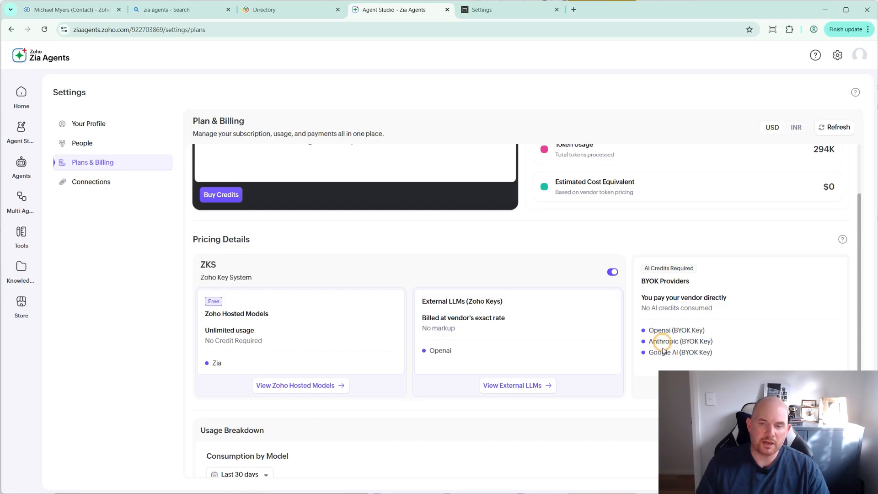
double_click(659, 341)
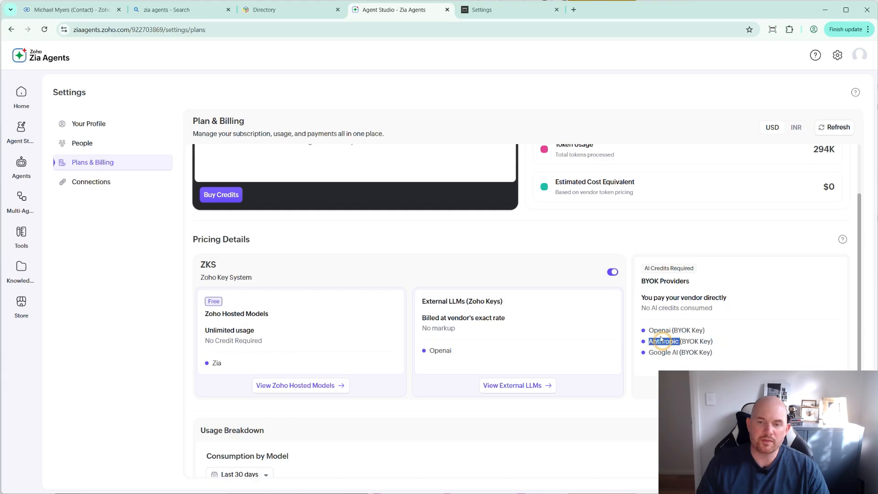
double_click(659, 331)
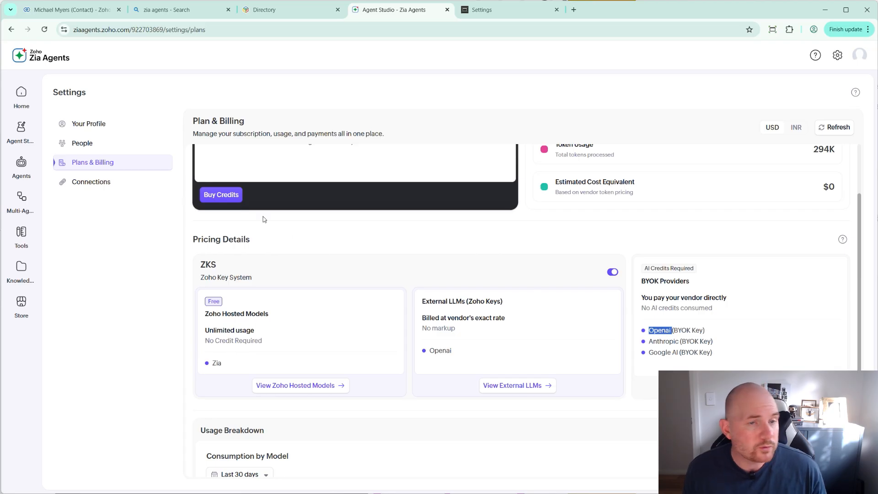
Open the CRM Contact Updater agent's basic information for editing and read through its instructions.
left_click(20, 130)
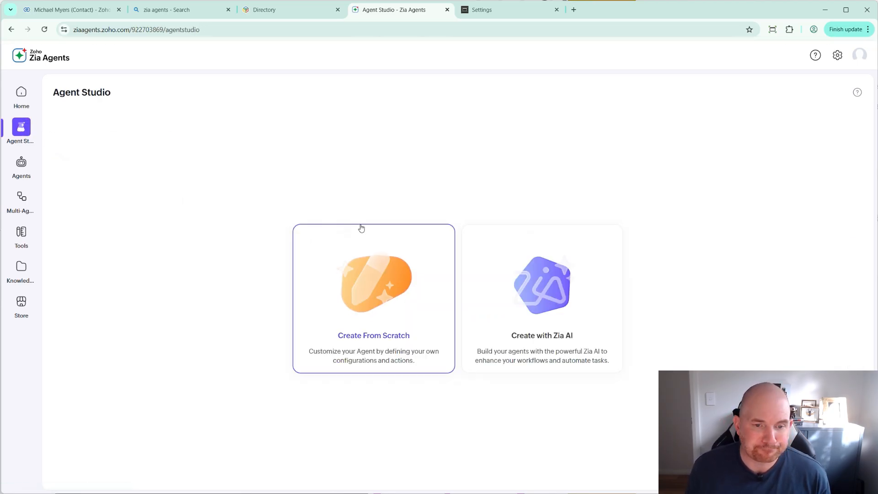
left_click(22, 162)
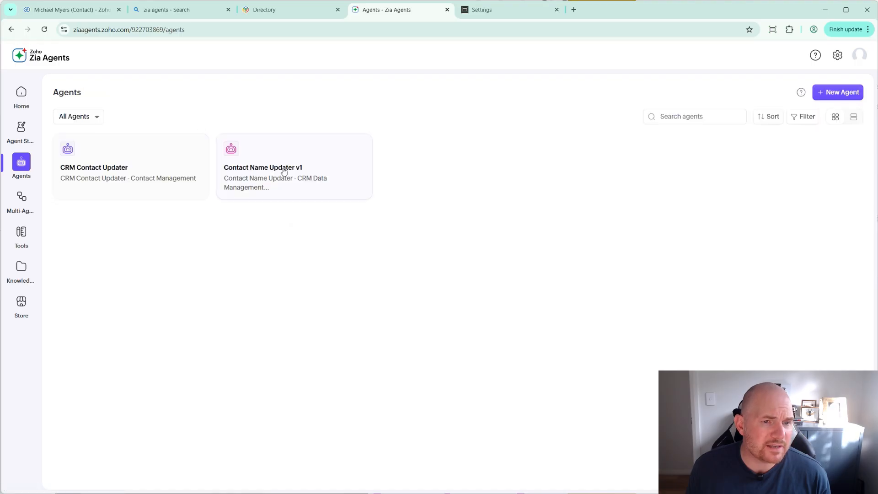
left_click(136, 168)
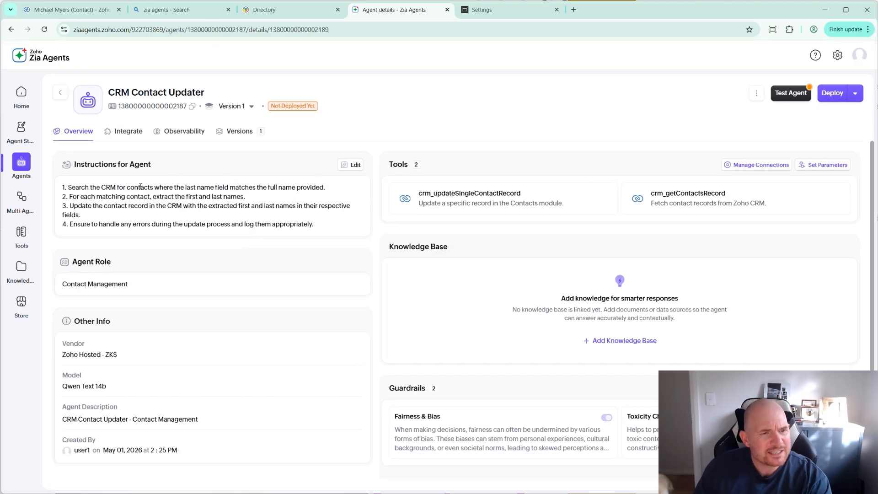
left_click(355, 164)
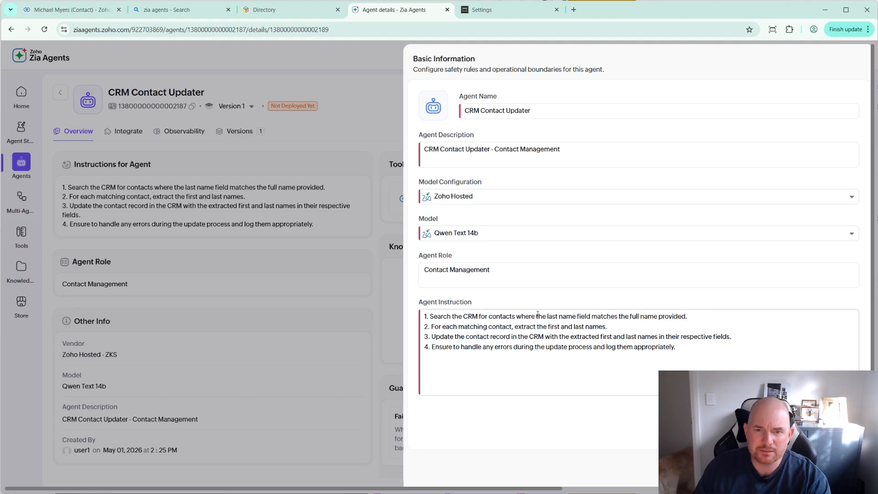
left_click_drag(678, 348, 464, 327)
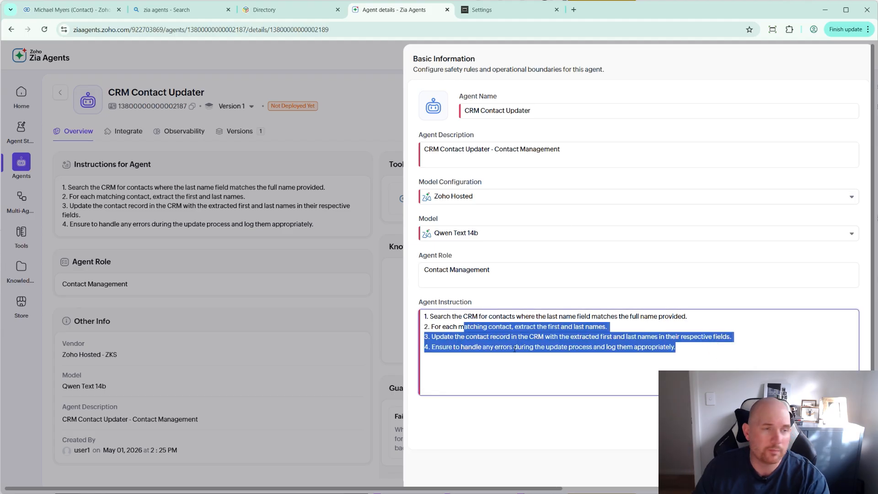
left_click(467, 326)
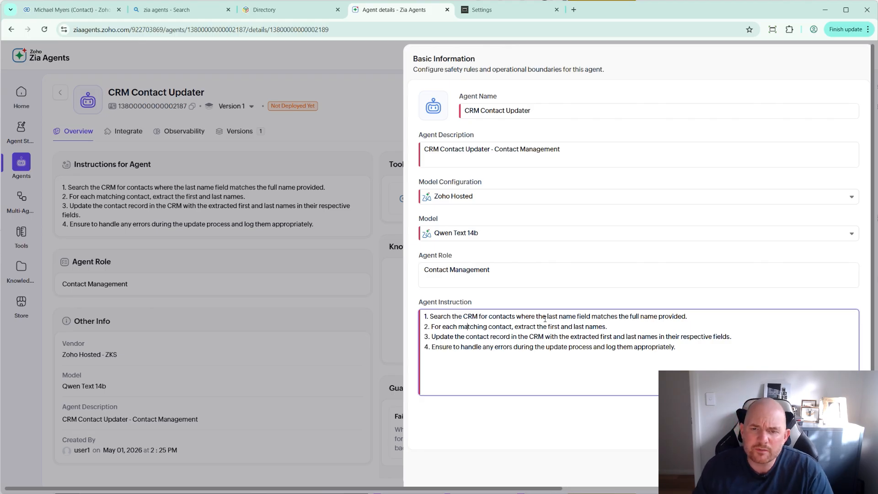
In the agent's first instruction, replace "last name" before "field" with "full name appears in the last name".
left_click_drag(576, 317, 692, 315)
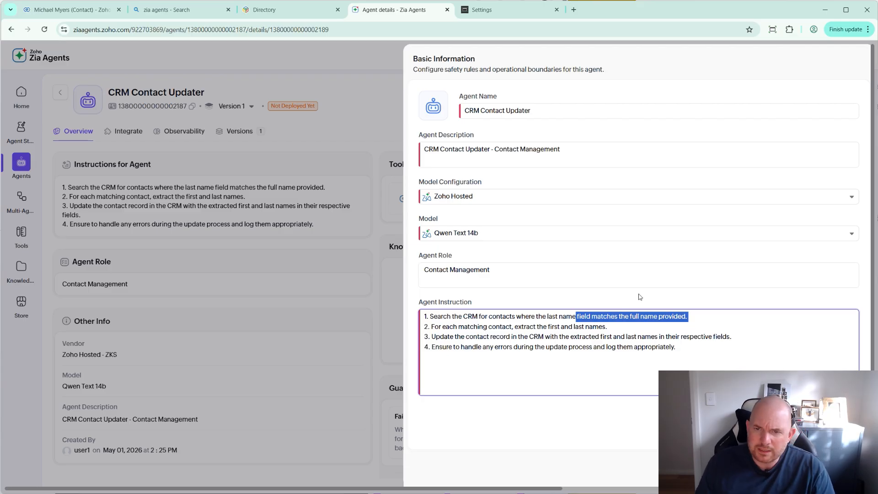
left_click(657, 316)
left_click_drag(633, 318, 626, 320)
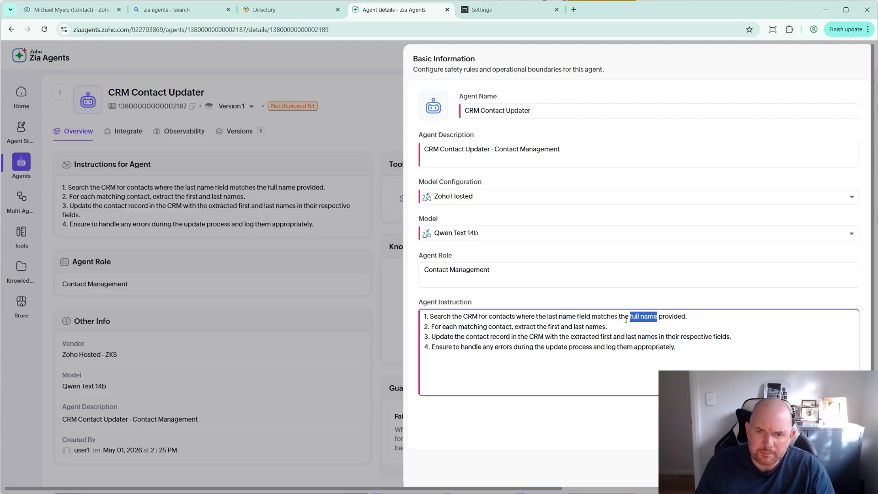
key("ctrl+c")
left_click_drag(548, 318, 576, 317)
key("ctrl+v")
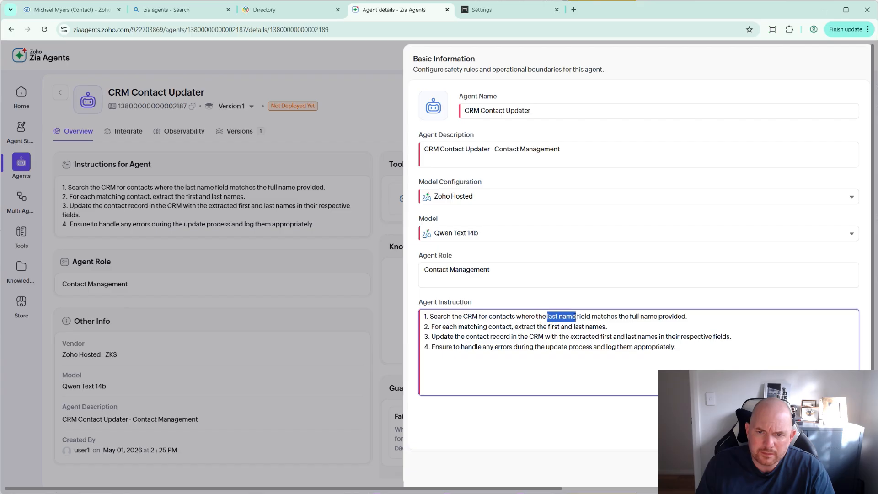
type("appears n")
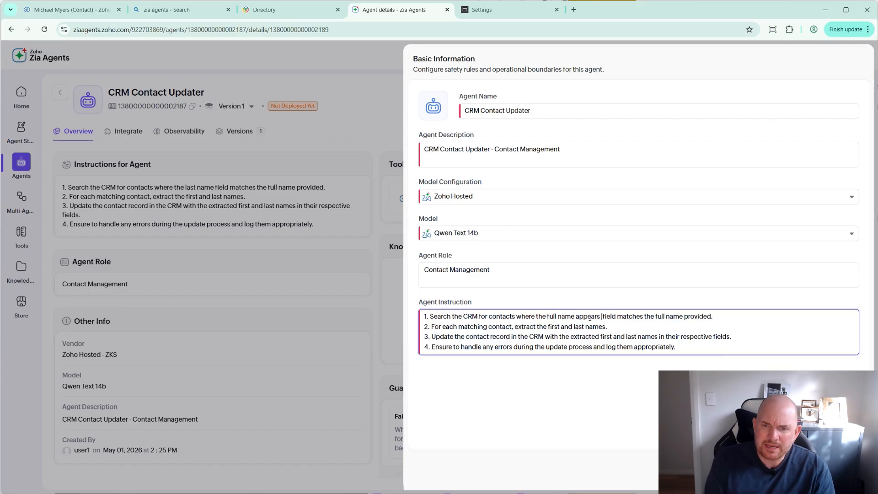
key("BackSpace")
type("in the last name")
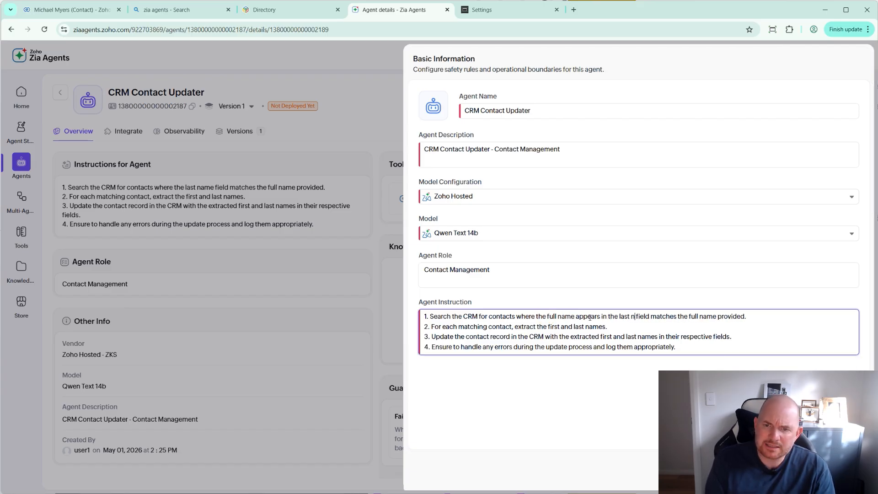
type(" field")
key("BackSpace")
key("BackSpace")
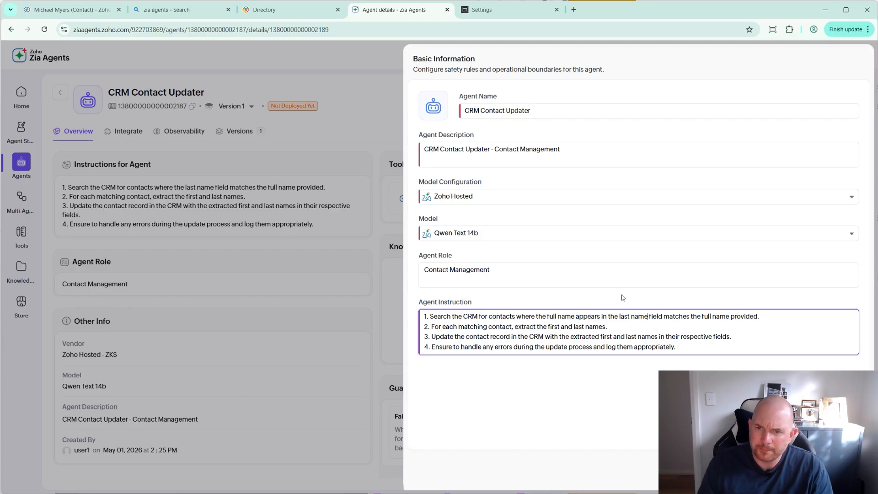
In the agent's first instruction, replace the text after "last name field" with "and the first name is blank.".
left_click(662, 317)
key("shift+End")
type("and fir")
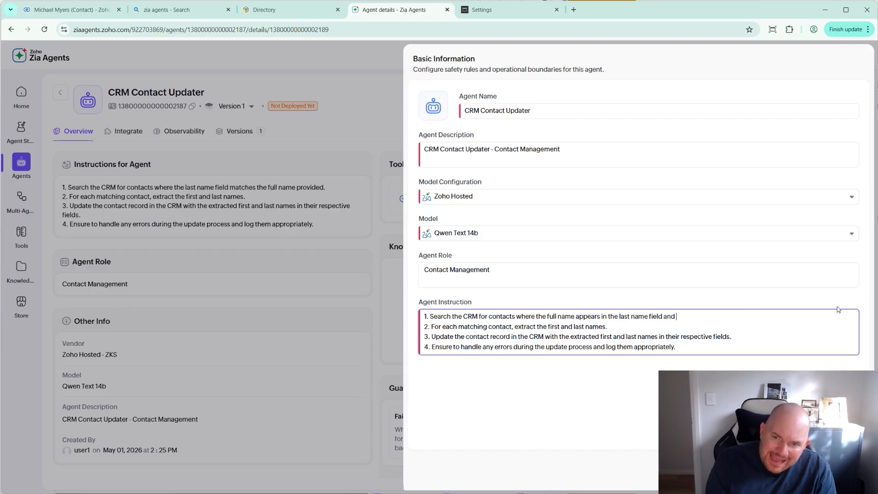
key("BackSpace")
key("BackSpace")
key("BackSpace")
type("the fi")
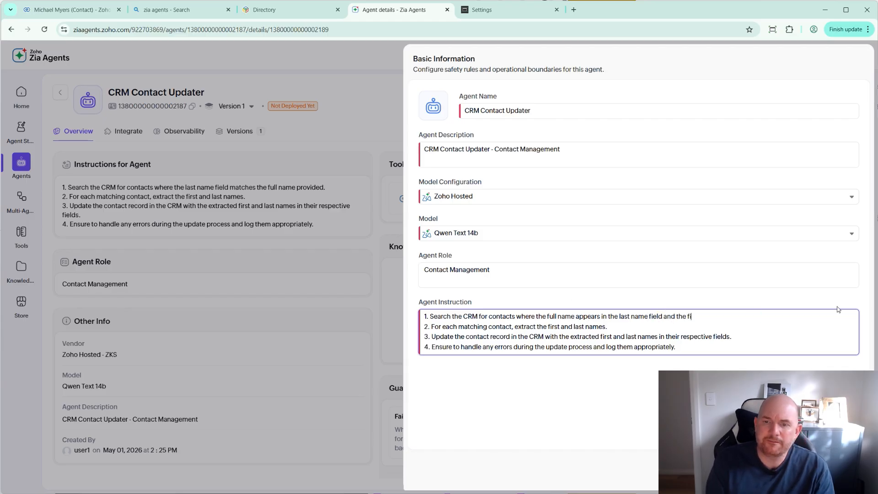
type("rst name")
key("BackSpace")
key("BackSpace")
key("BackSpace")
key("BackSpace")
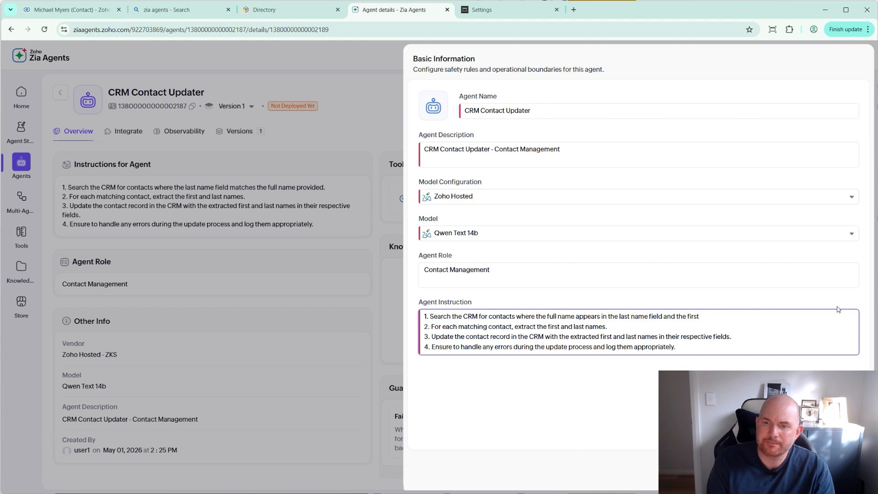
type("name is bla")
key("BackSpace")
key("BackSpace")
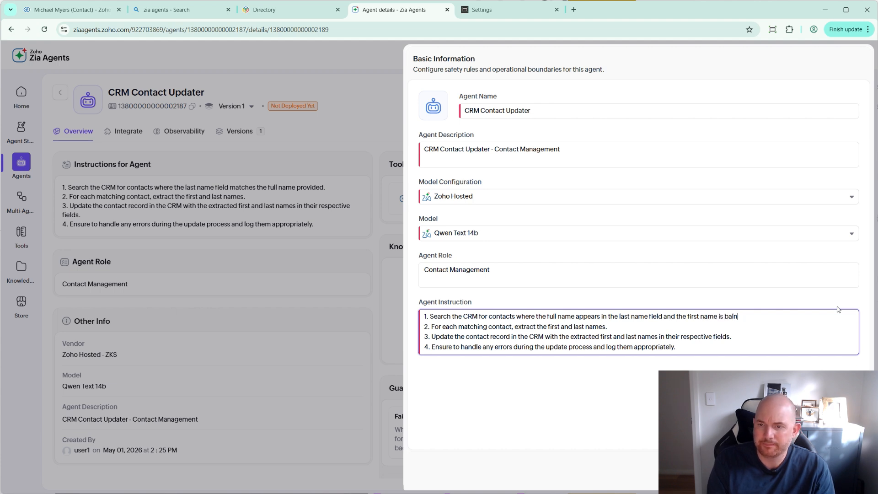
type("lank.")
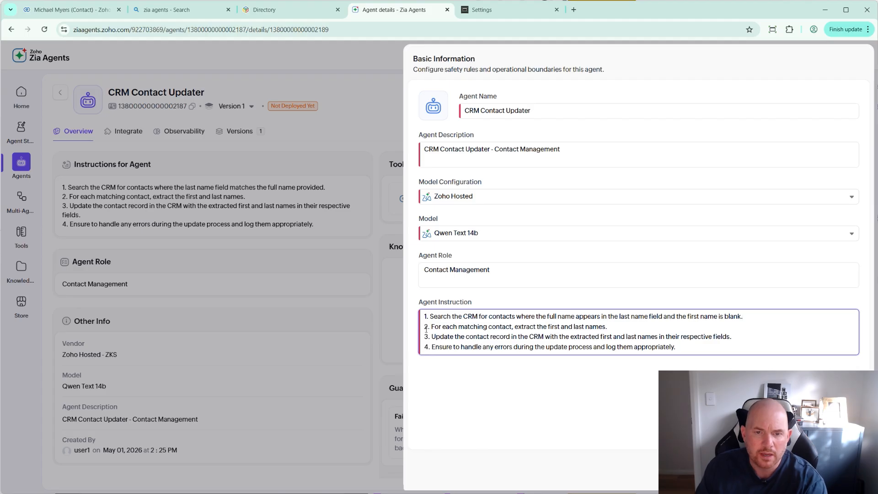
Reword the second instruction's opening to "For each contact found" and save the agent's basic information.
double_click(477, 328)
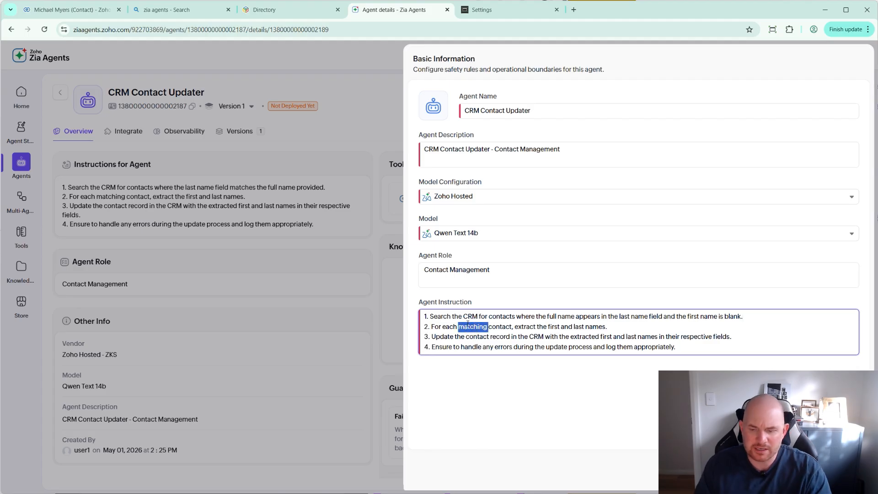
key("BackSpace")
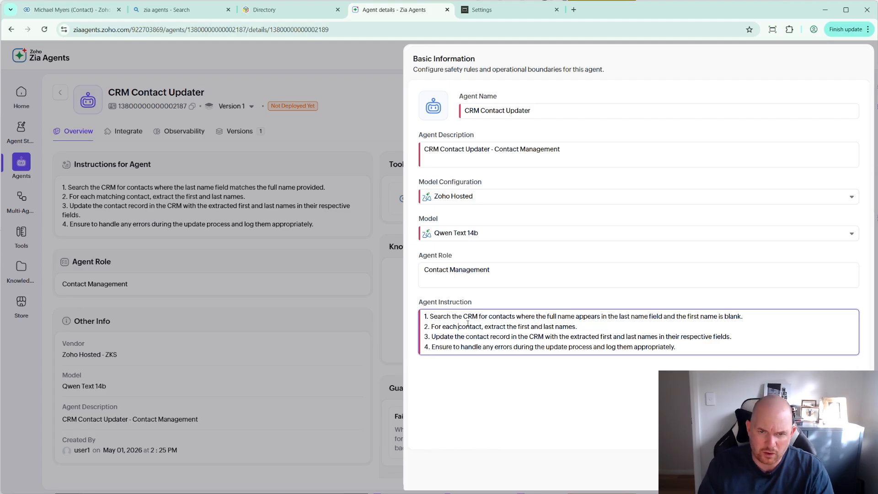
left_click(482, 326)
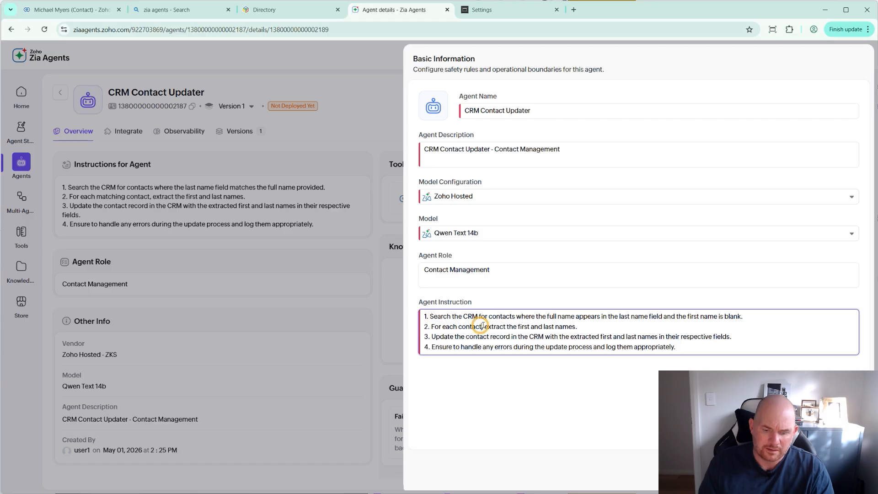
type("you")
type("nd")
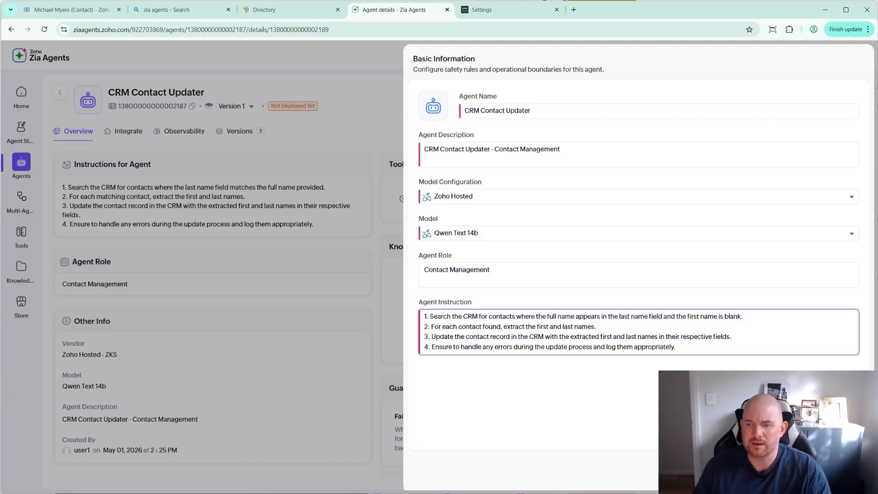
left_click(843, 471)
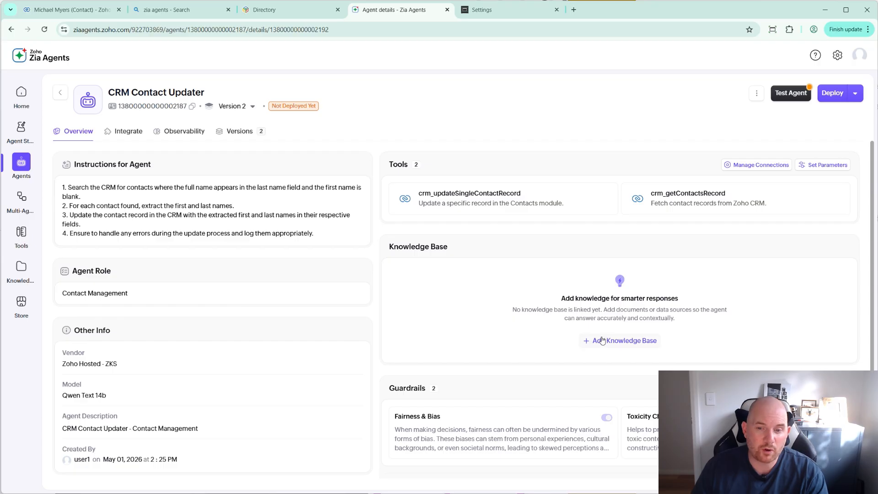
Check which knowledge bases can be linked to the agent, and review its guardrails and instructions on the overview.
left_click(624, 343)
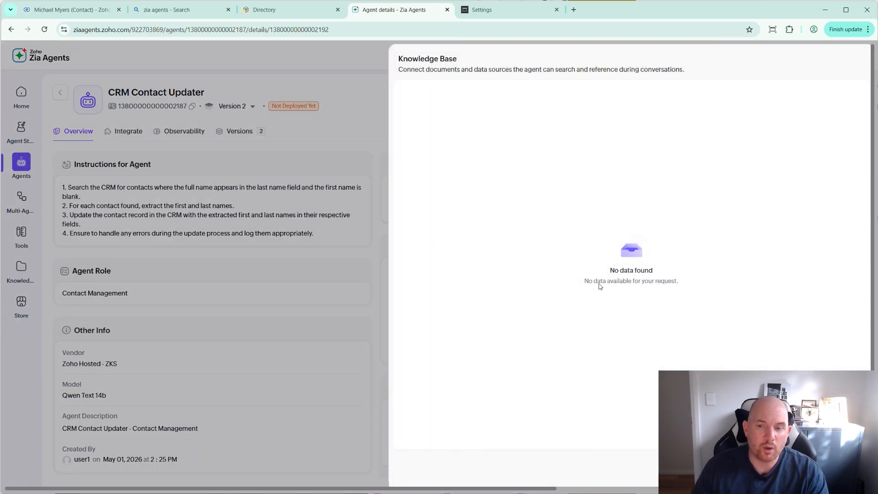
left_click(808, 469)
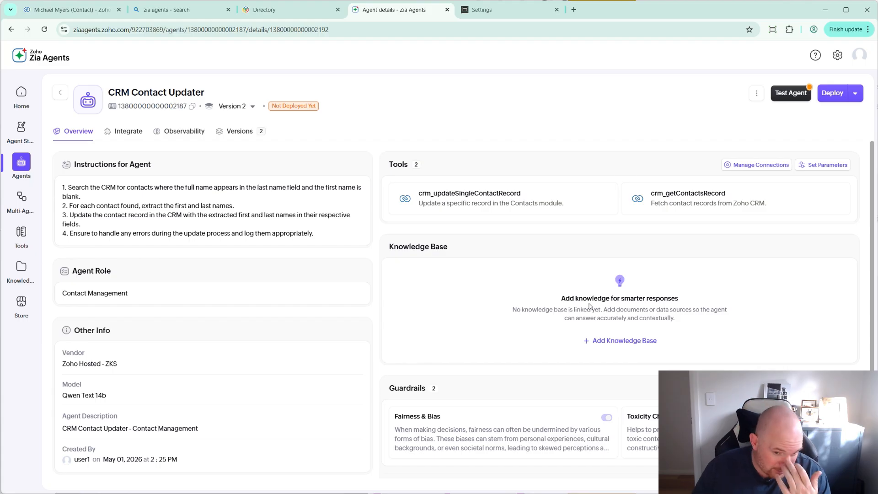
scroll(426, 389, "down", 1)
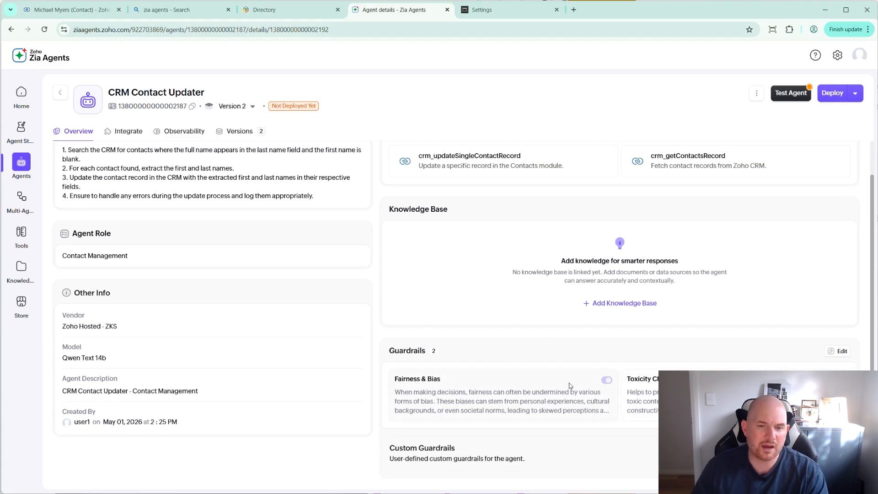
scroll(570, 386, "up", 1)
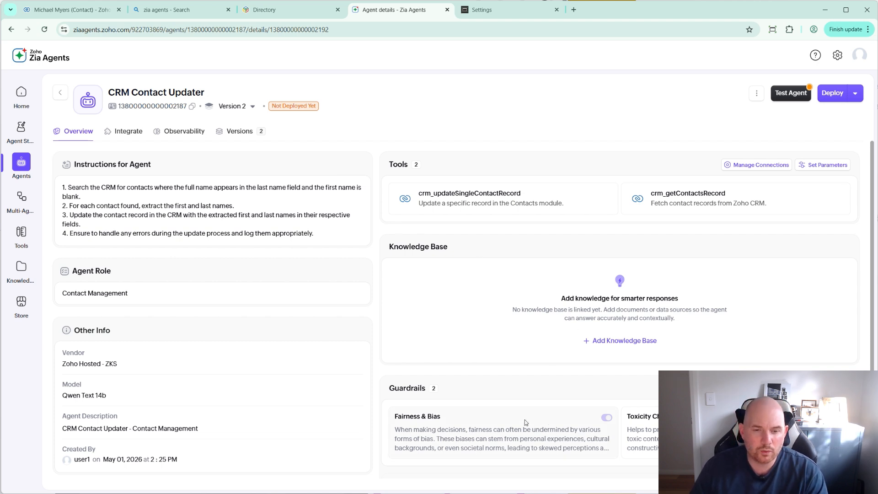
scroll(525, 419, "down", 1)
scroll(250, 195, "up", 1)
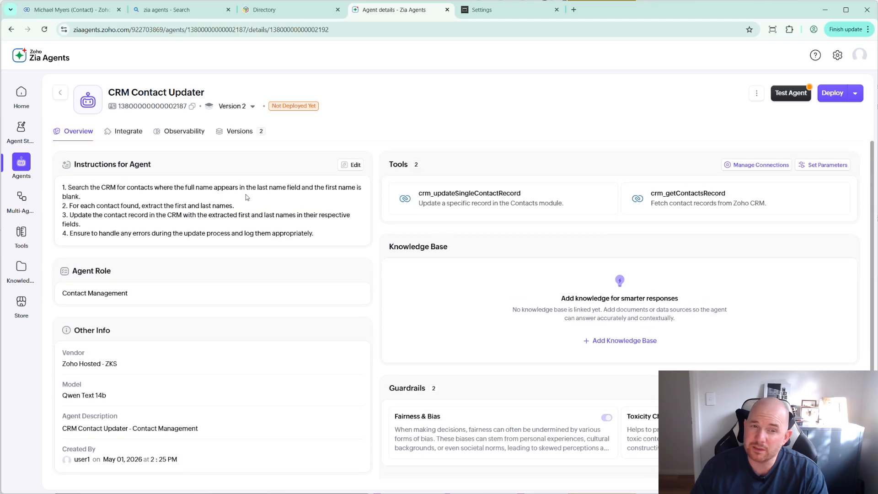
scroll(506, 413, "down", 1)
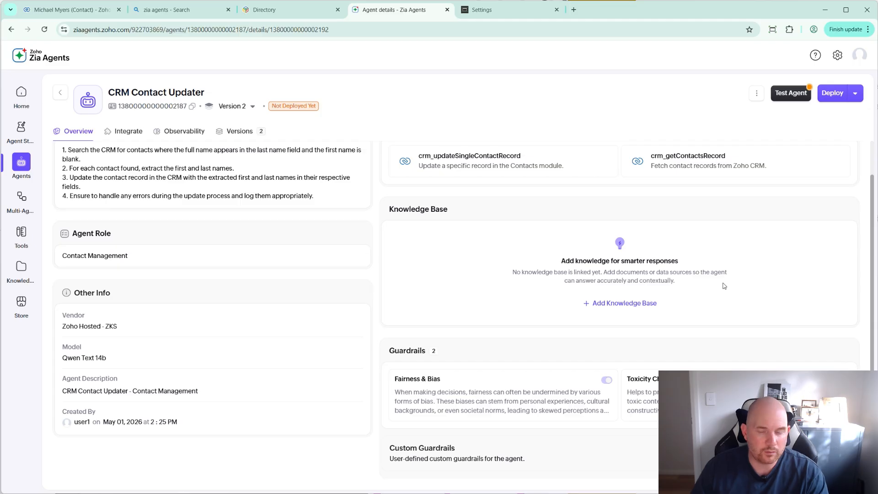
scroll(723, 285, "up", 1)
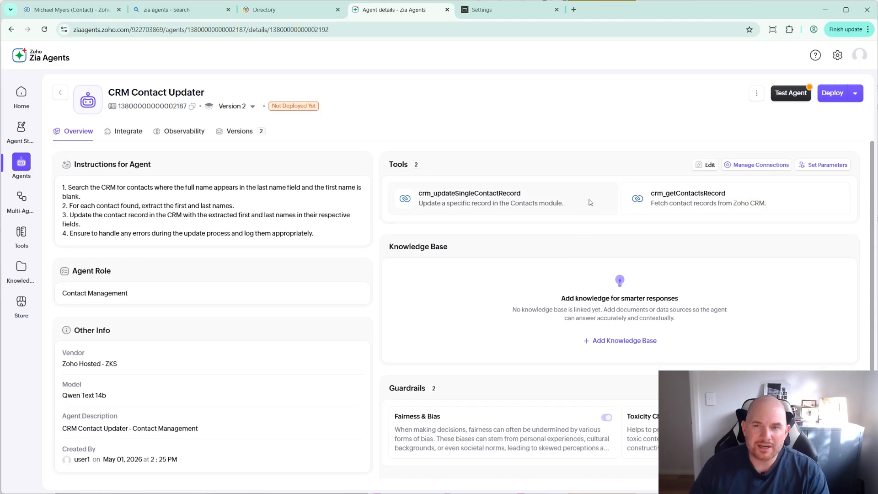
Open the agent's tools for editing and examine the crm_updateSingleContactRecord and crm_getContactsRecord tools.
left_click(710, 165)
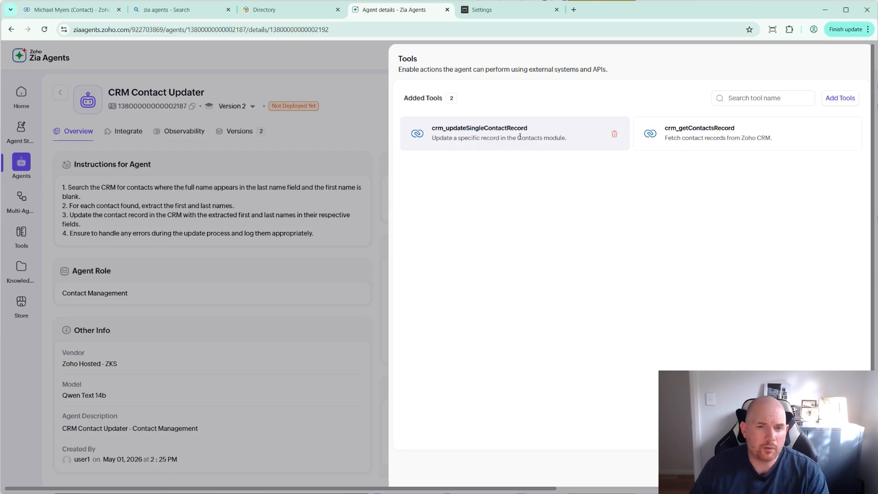
left_click_drag(441, 128, 569, 178)
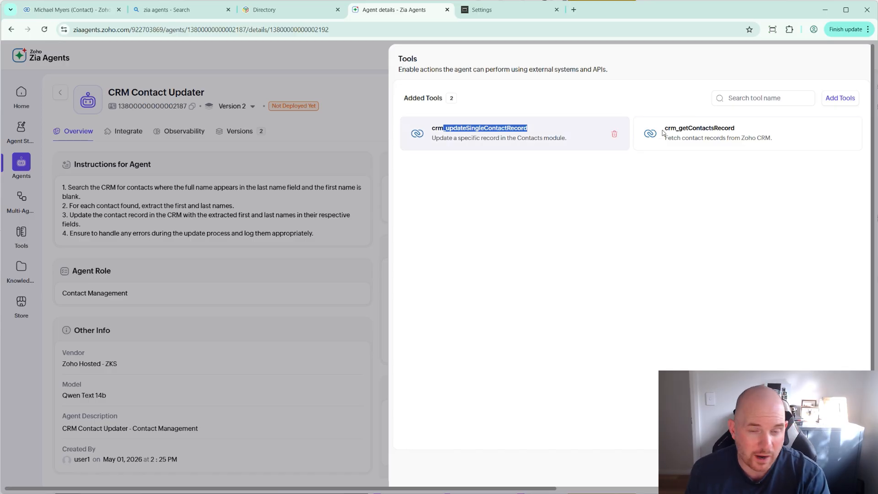
left_click_drag(744, 127, 667, 128)
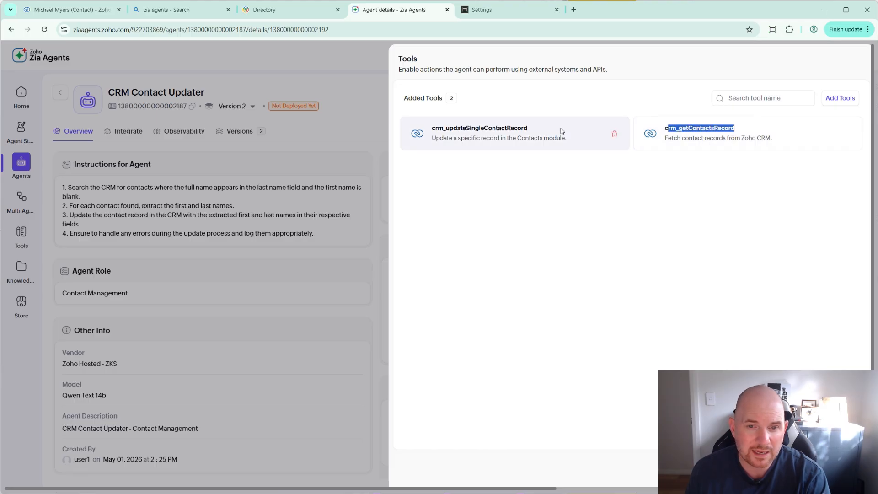
left_click_drag(533, 130, 431, 129)
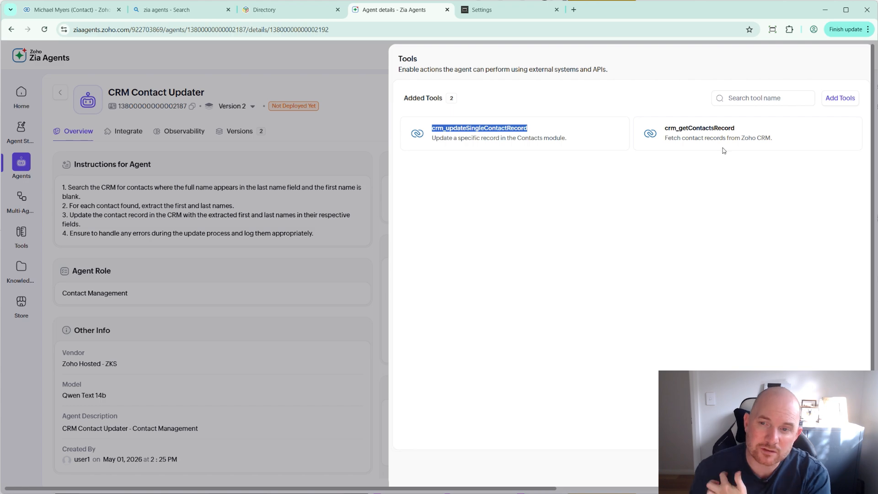
Find CRM among the system tools available to add, browse its tools, and return to the agent overview.
left_click(845, 103)
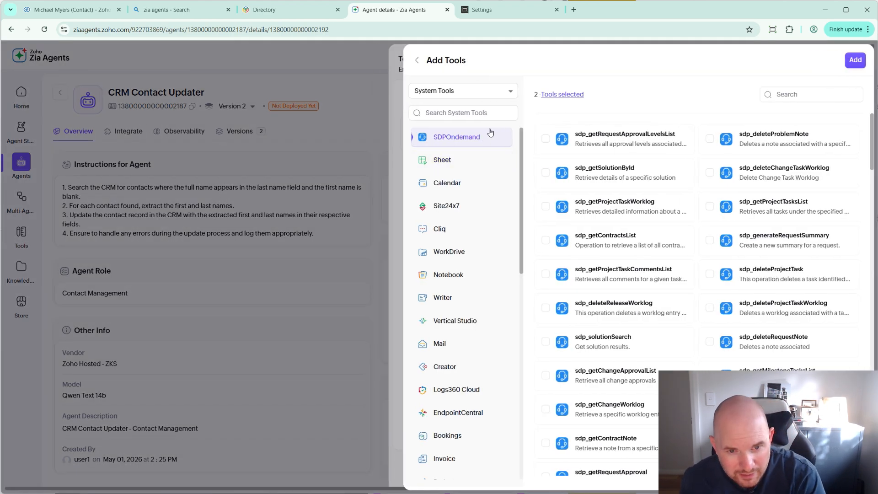
left_click(455, 114)
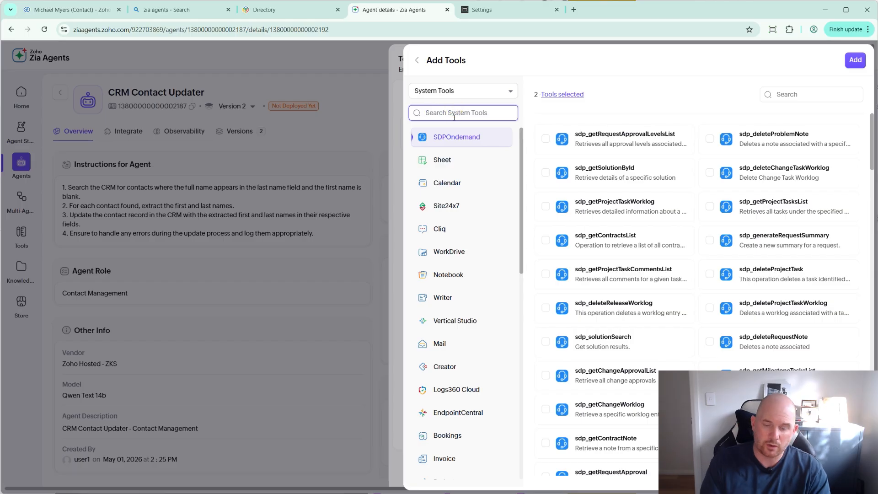
type("crm")
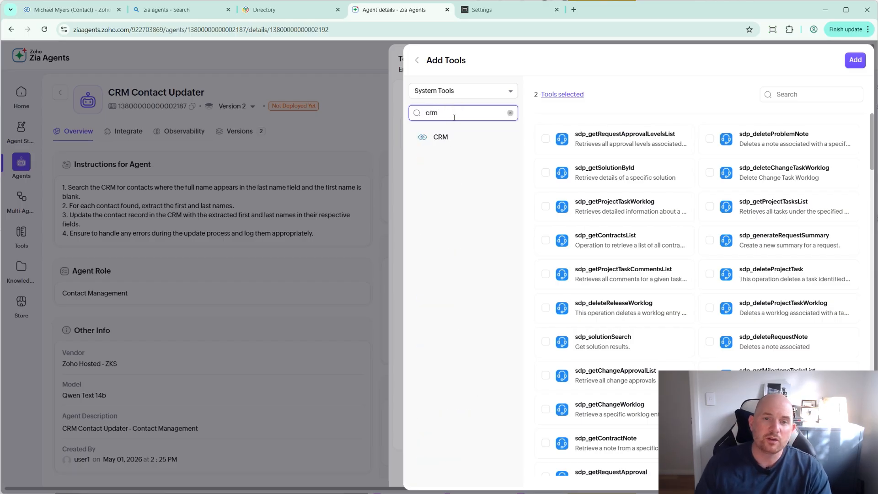
left_click(444, 141)
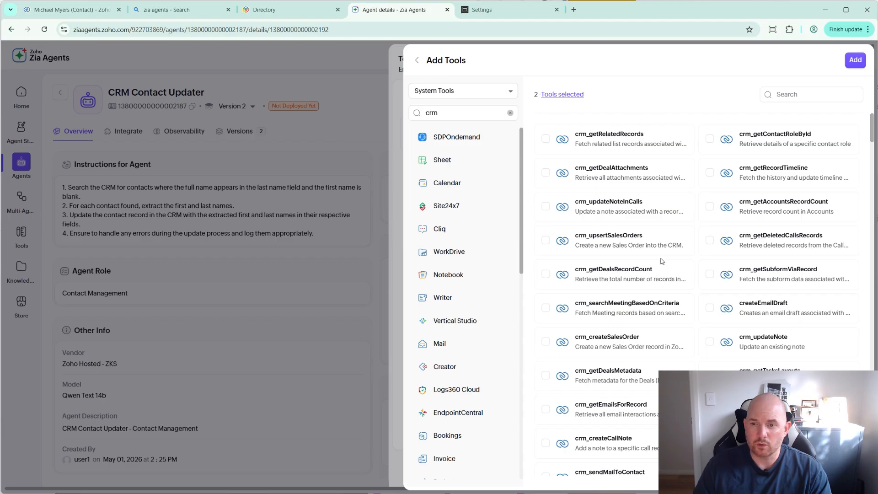
scroll(661, 257, "down", 5)
scroll(643, 299, "down", 10)
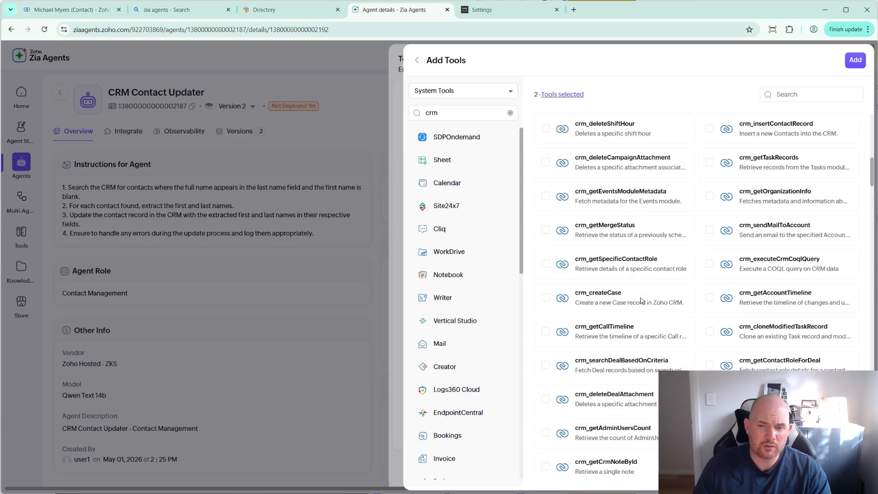
scroll(678, 332, "down", 5)
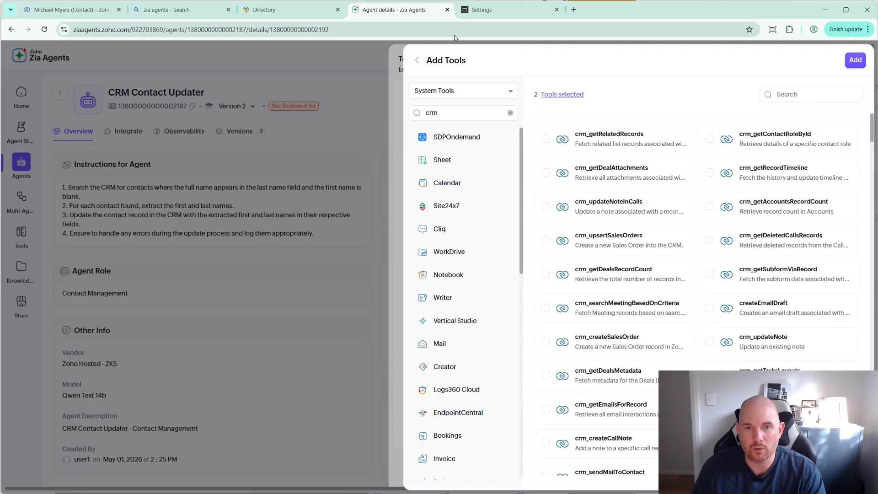
left_click(417, 61)
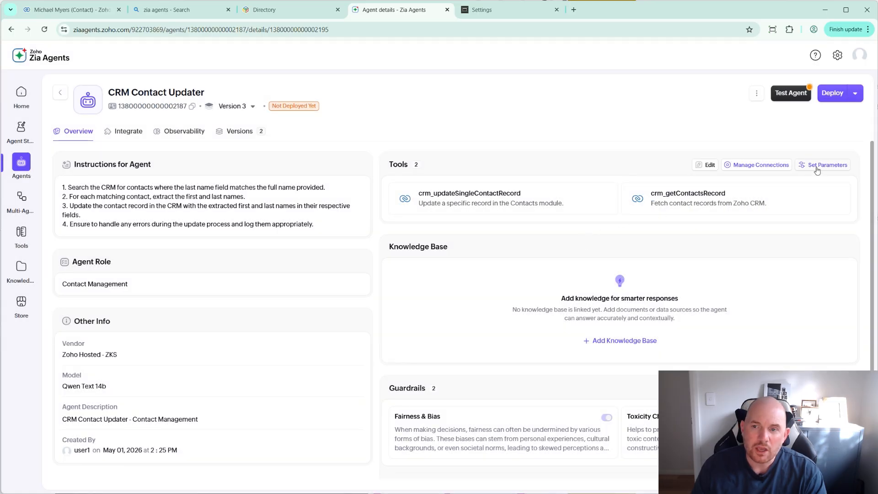
Open the tool parameter mapping and try including Title and Account_Name for crm_updateSingleContactRecord, leaving both excluded again.
left_click(817, 170)
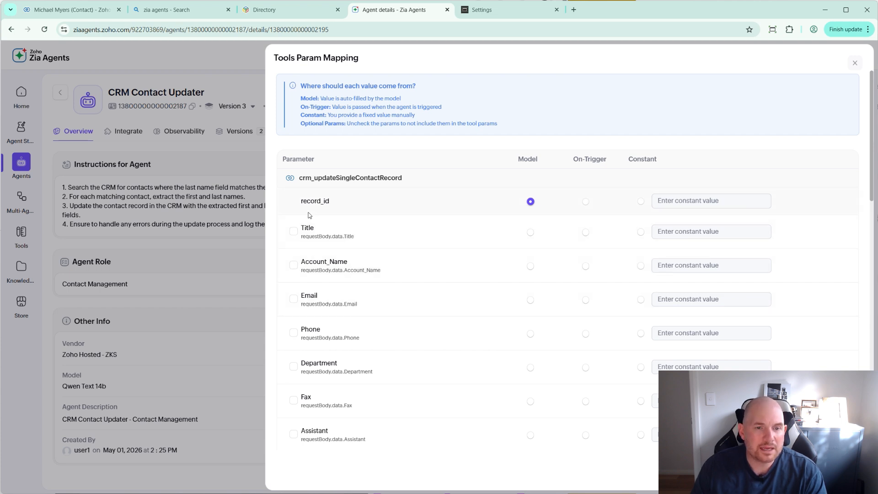
left_click(293, 232)
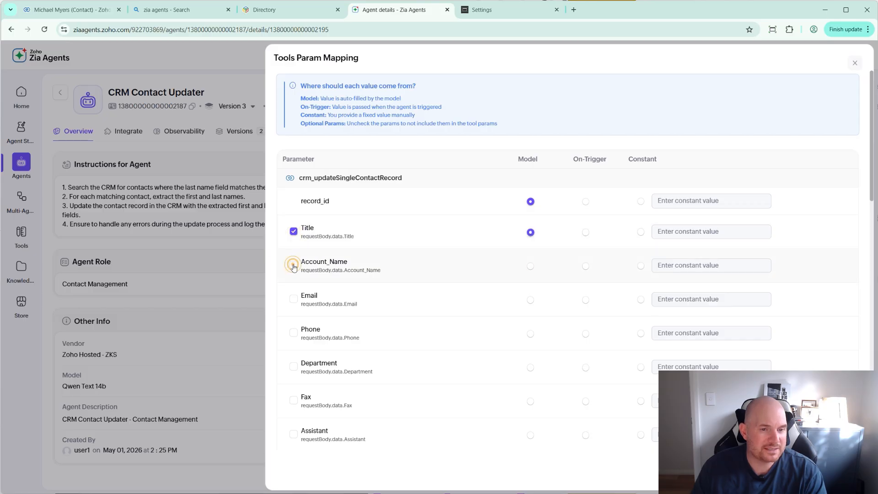
left_click(294, 266)
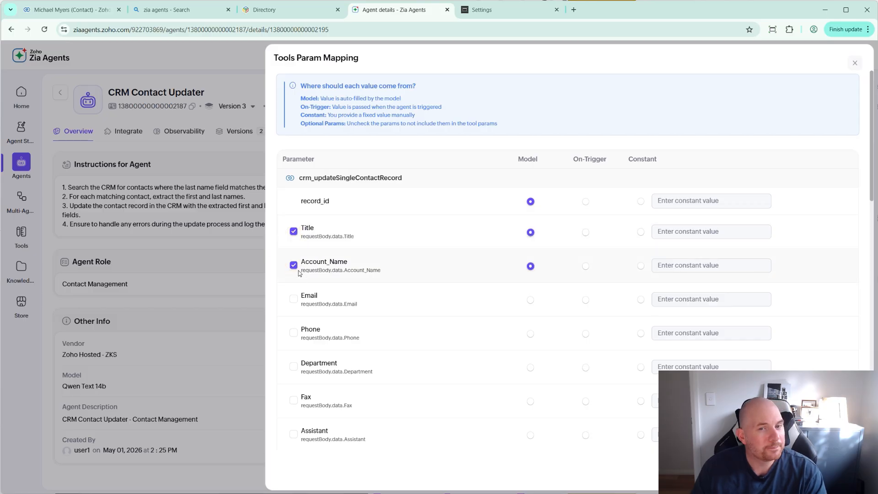
left_click(294, 231)
left_click(294, 265)
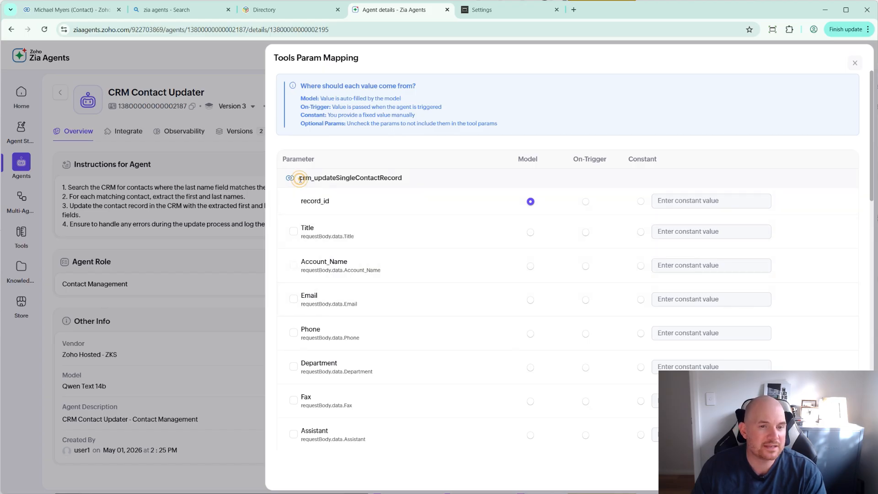
Review the optional parameters available for crm_updateSingleContactRecord in the tool parameter mapping.
left_click_drag(298, 178, 402, 178)
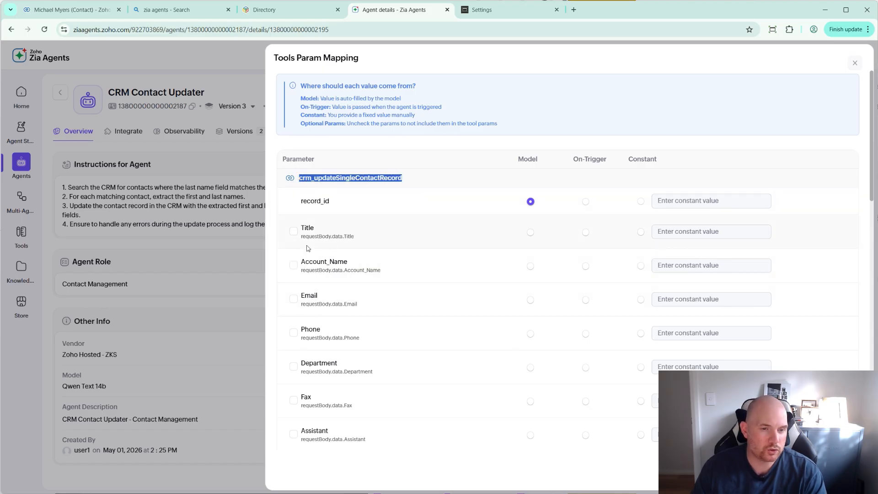
scroll(307, 269, "down", 1)
scroll(308, 273, "up", 1)
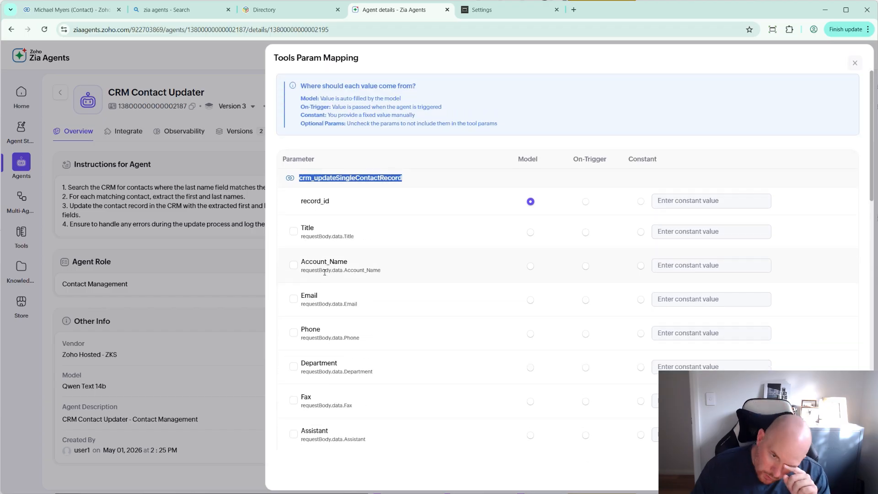
scroll(325, 296, "down", 4)
scroll(352, 342, "down", 2)
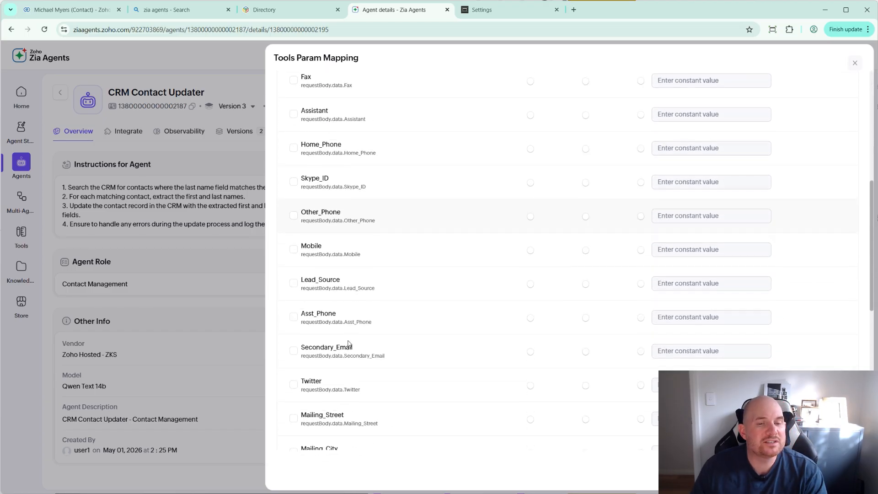
scroll(347, 343, "down", 3)
scroll(347, 343, "down", 3)
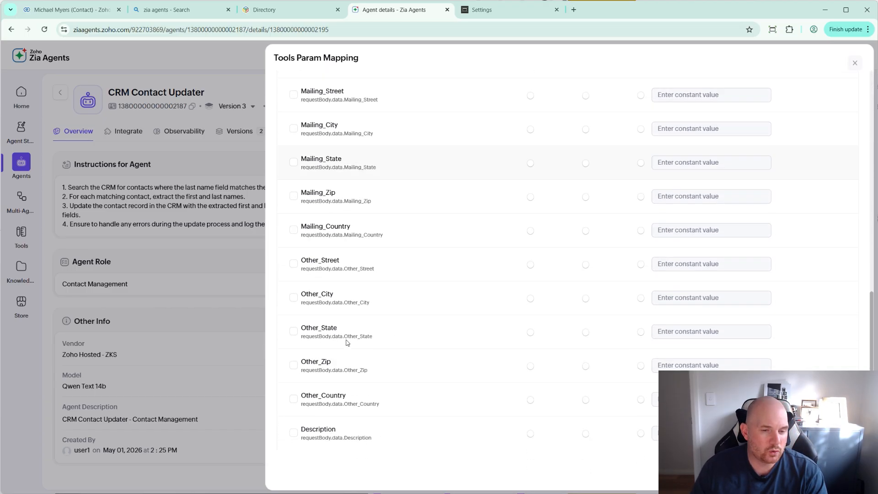
scroll(347, 343, "up", 4)
scroll(347, 343, "up", 8)
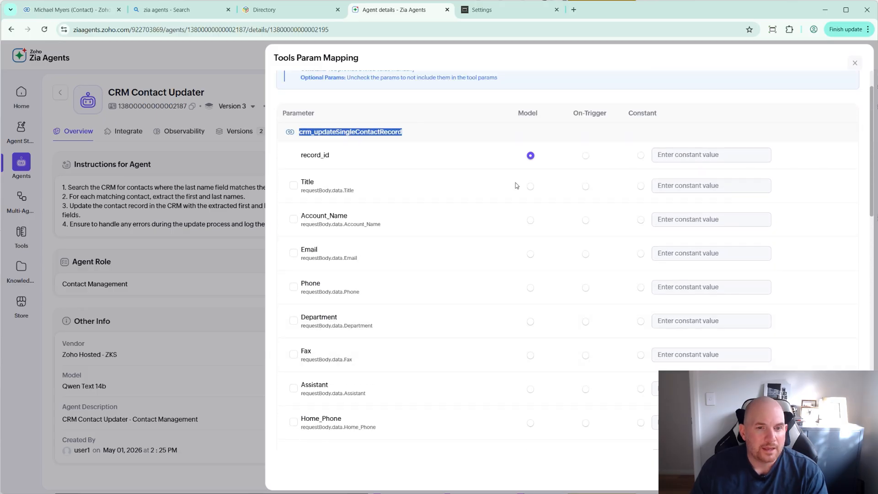
scroll(515, 185, "up", 1)
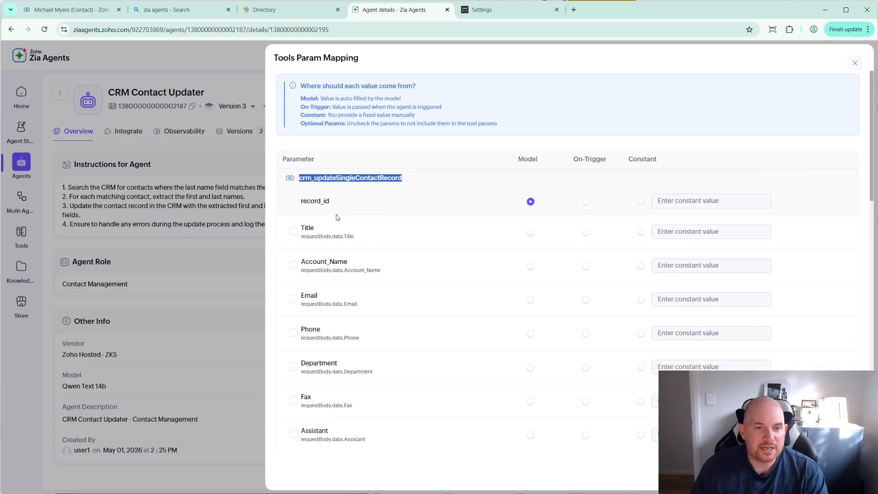
Try including Account_Name, Email and Phone with model-filled values, compare the value sources, and exclude all three parameters again.
left_click(295, 265)
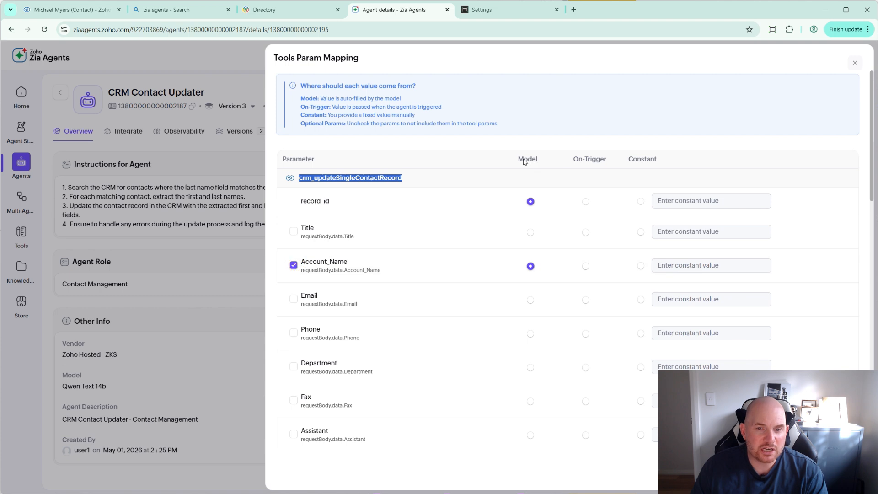
left_click_drag(517, 161, 541, 162)
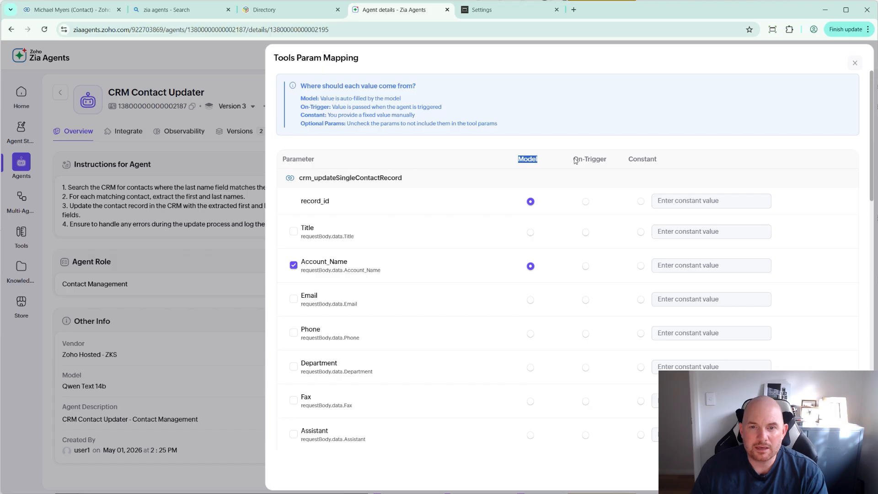
left_click_drag(575, 160, 666, 165)
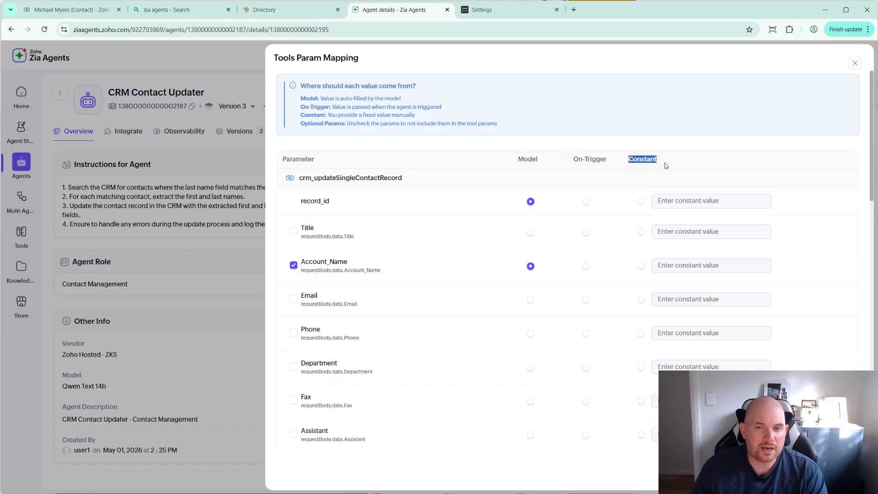
left_click(294, 264)
left_click(294, 299)
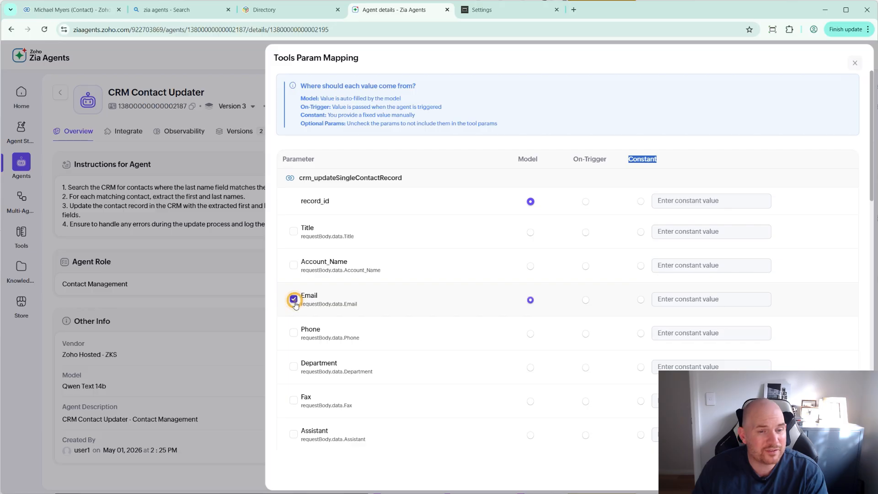
left_click(294, 334)
left_click(294, 299)
left_click(294, 333)
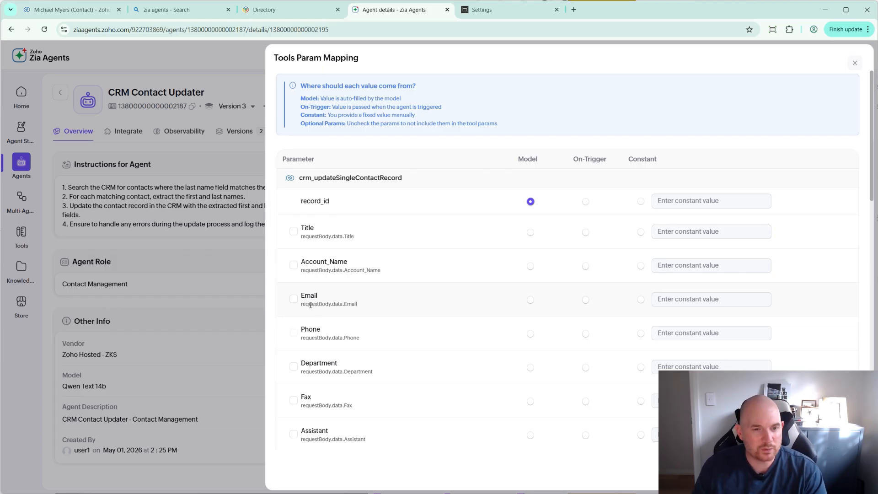
left_click(294, 299)
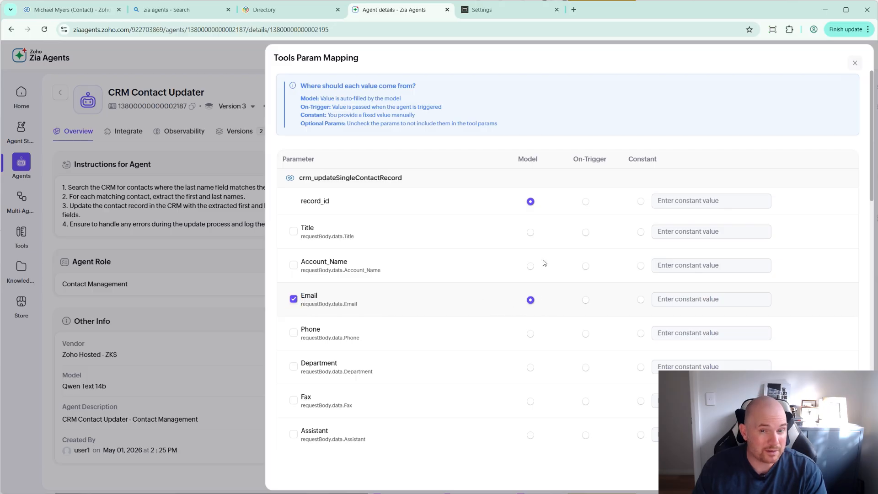
left_click(294, 299)
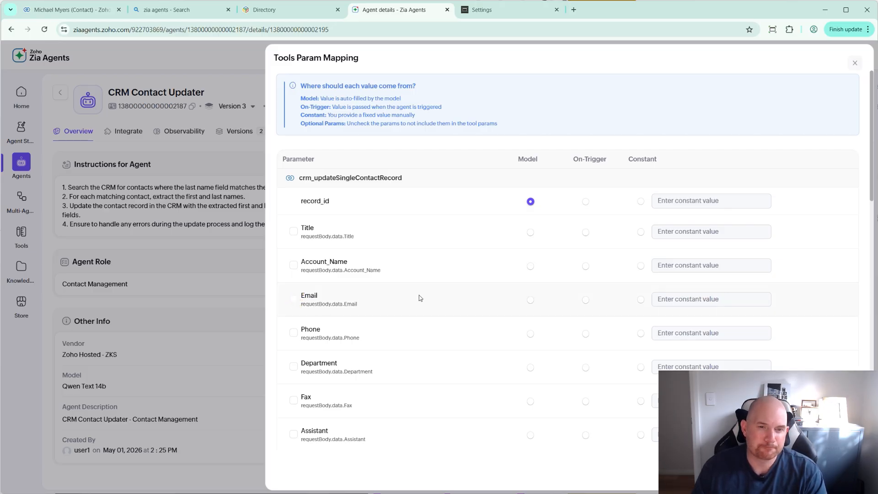
Examine the required record_id parameter and the remaining parameters down to the fields entry of crm_getContactsRecord.
left_click_drag(303, 200, 362, 200)
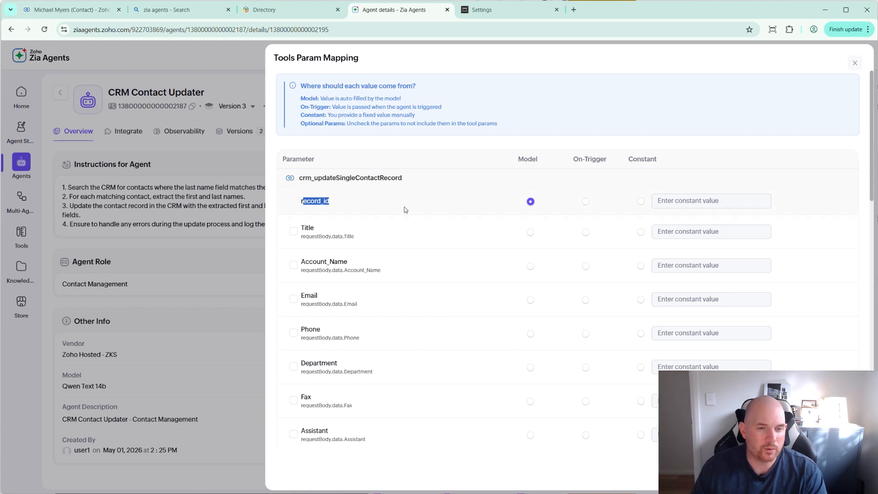
scroll(420, 274, "down", 1)
scroll(420, 274, "down", 15)
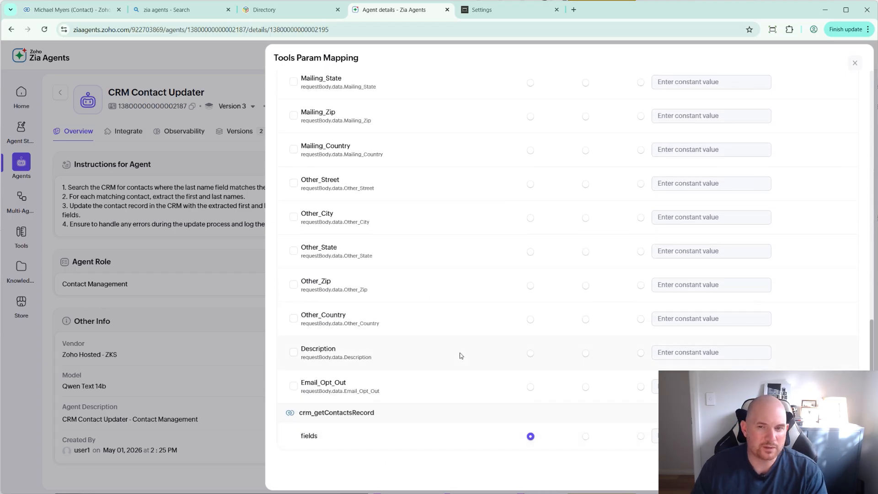
scroll(460, 355, "up", 15)
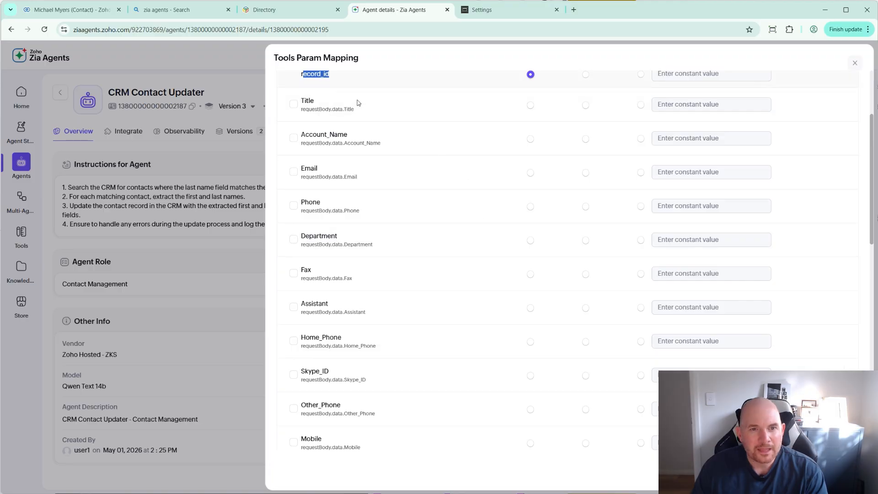
scroll(358, 102, "up", 3)
left_click(369, 205)
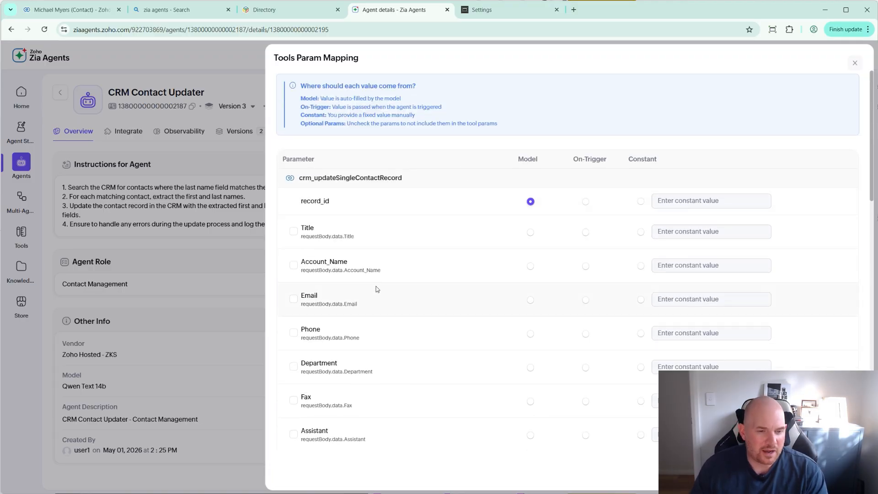
Check the full crm_updateSingleContactRecord parameter list for first and last name fields, and close the parameter mapping.
left_click_drag(305, 178, 459, 270)
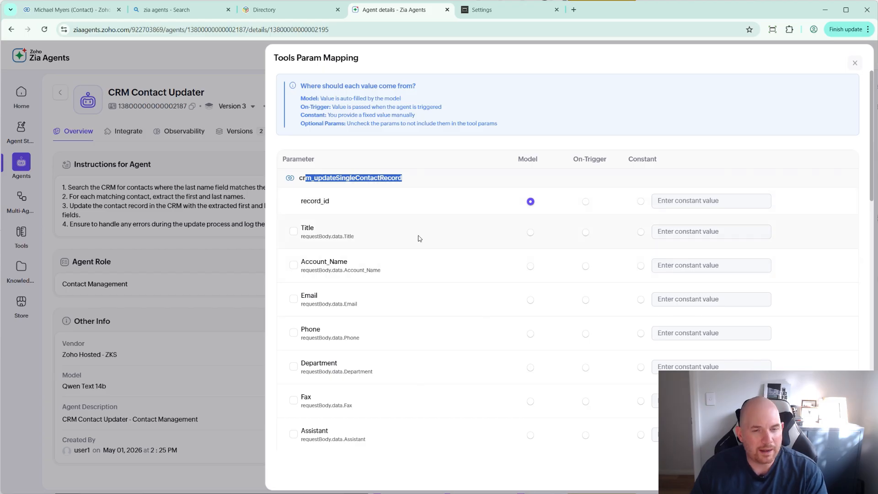
scroll(417, 246, "down", 10)
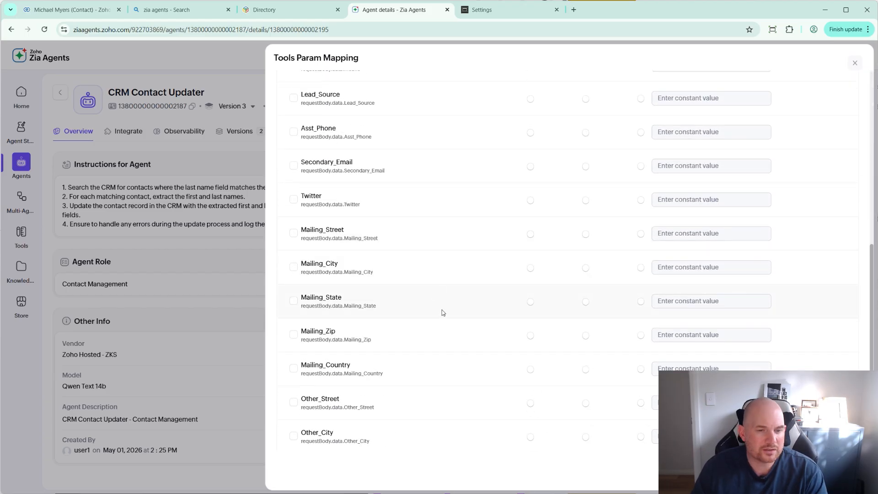
scroll(442, 313, "down", 2)
scroll(444, 329, "up", 15)
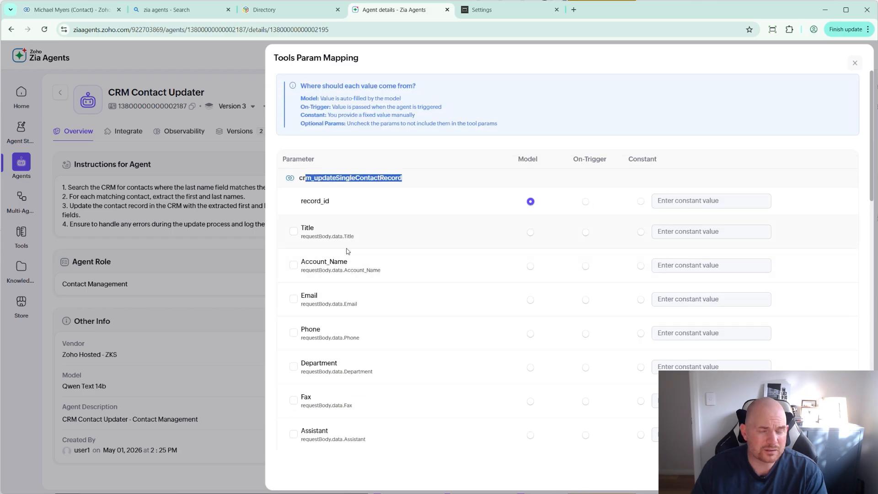
scroll(357, 320, "down", 10)
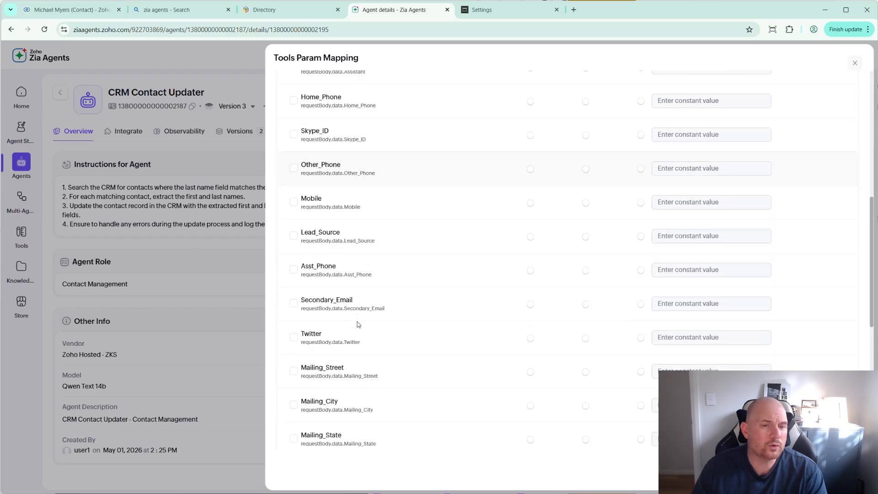
scroll(358, 325, "down", 8)
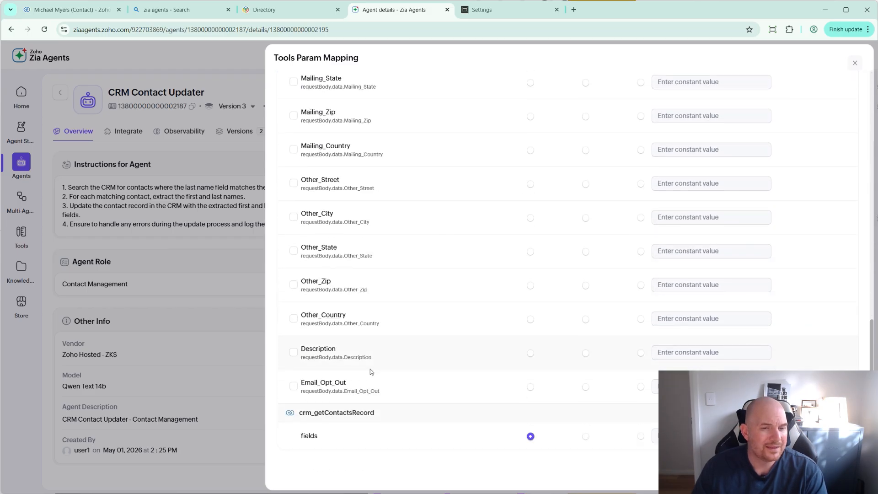
scroll(371, 372, "up", 18)
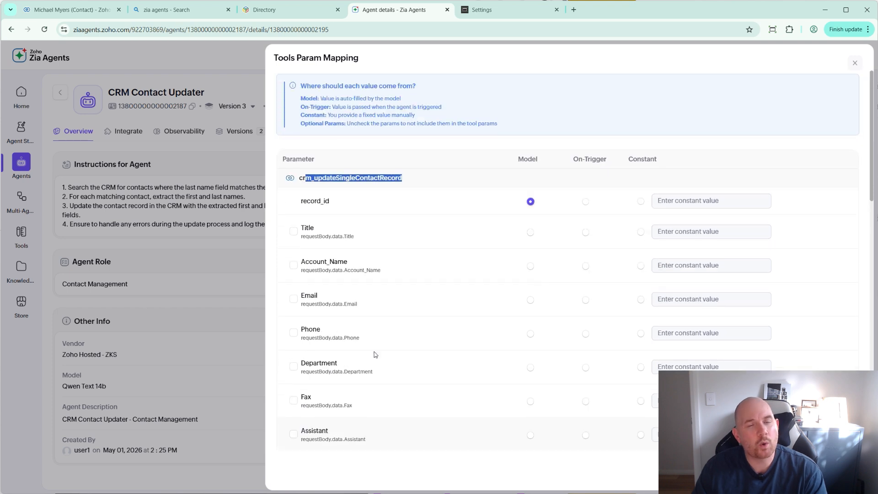
left_click(307, 179)
left_click_drag(298, 179, 303, 203)
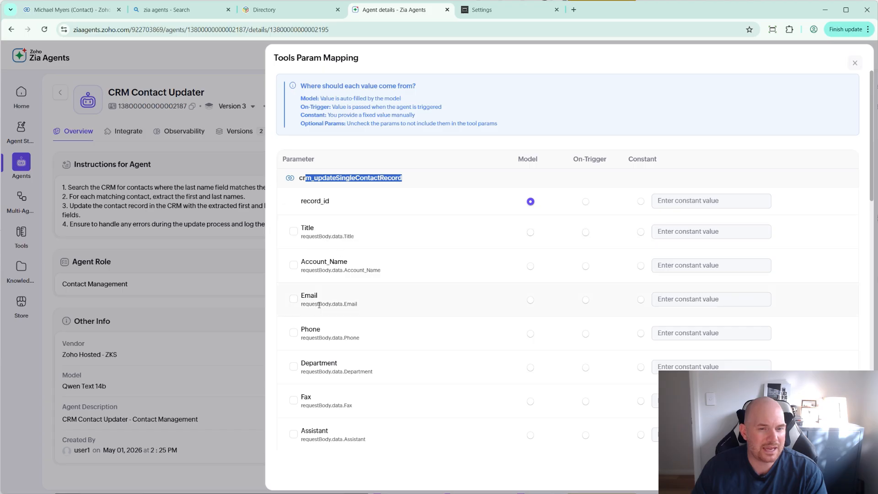
scroll(326, 269, "down", 4)
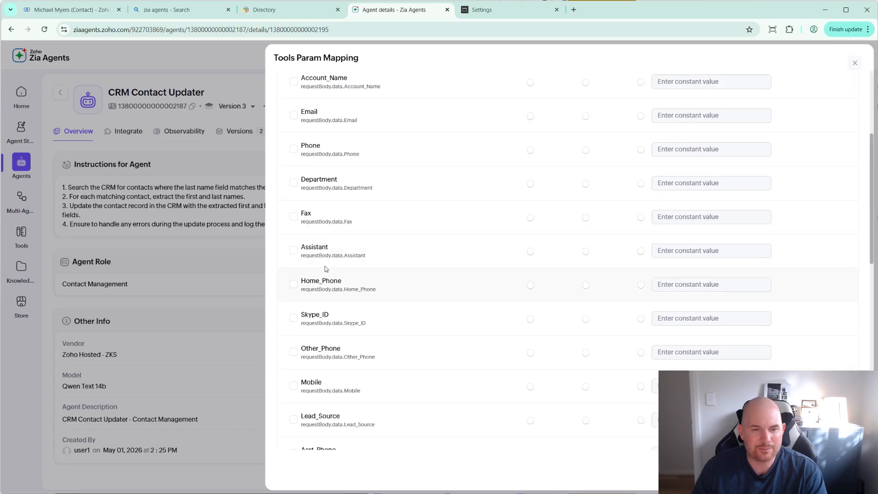
scroll(341, 275, "down", 5)
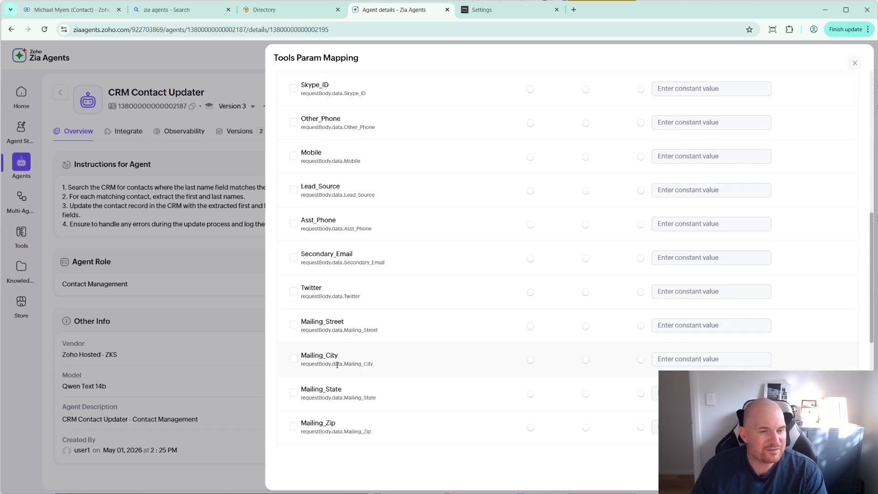
scroll(341, 379, "down", 6)
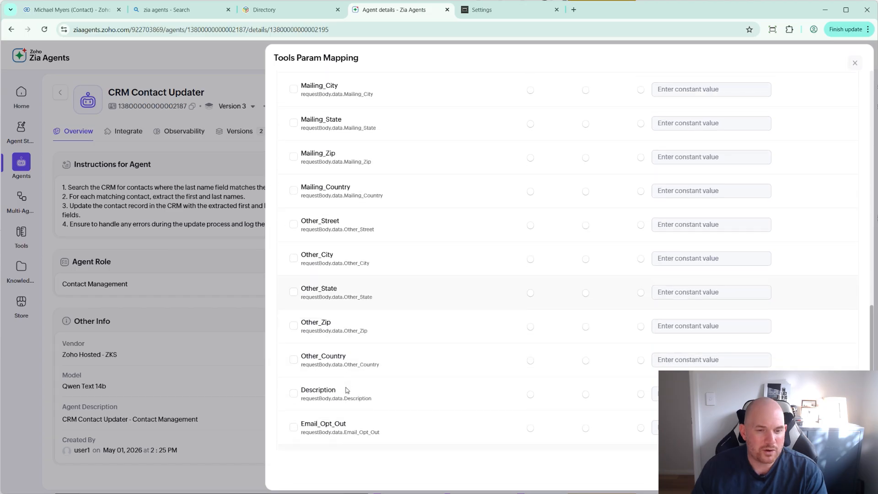
scroll(383, 399, "up", 15)
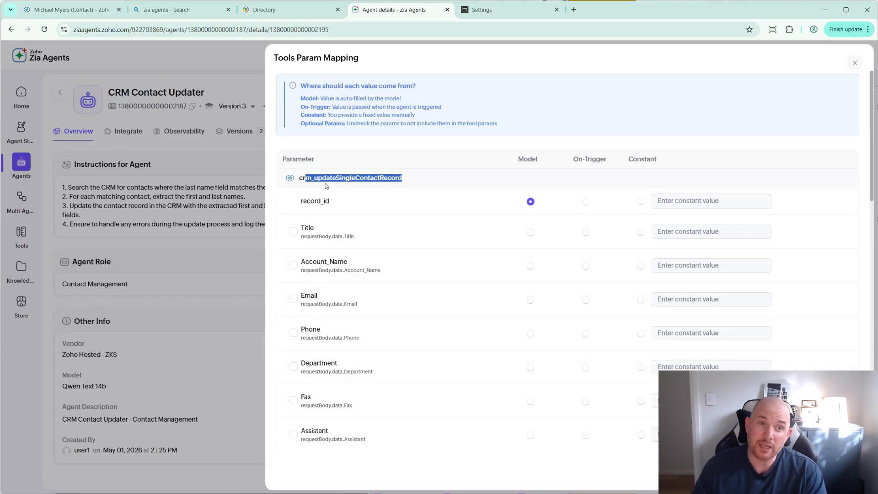
left_click_drag(403, 178, 305, 179)
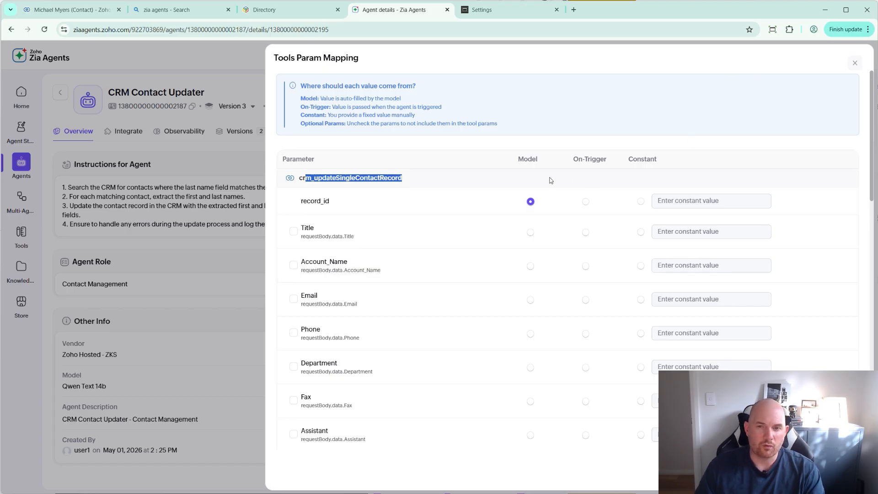
left_click(855, 63)
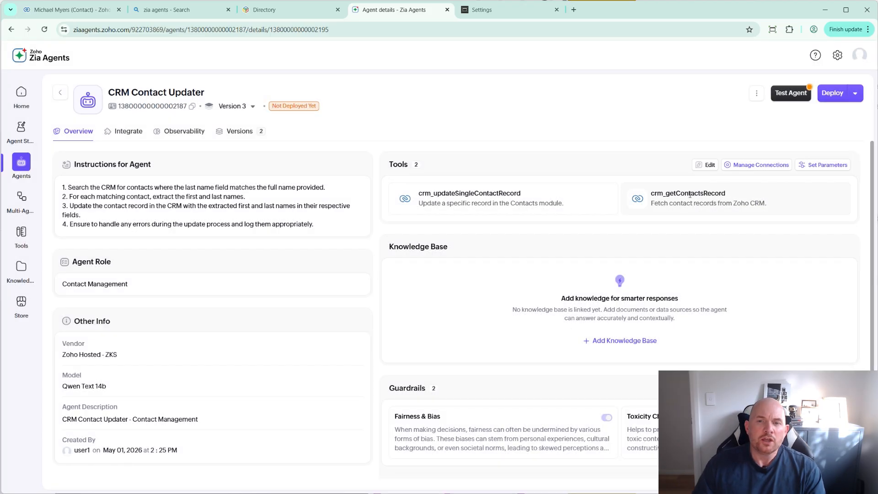
Remove the crm_updateSingleContactRecord tool from the agent and save the tool selection.
left_click(706, 163)
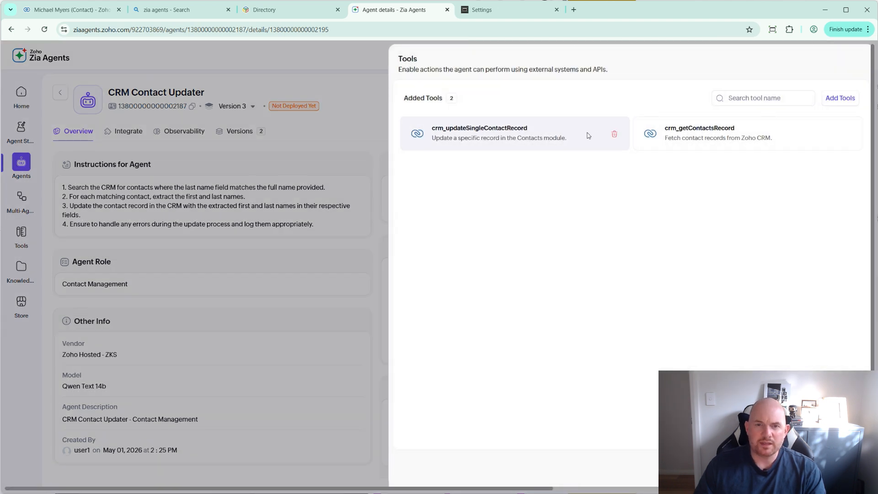
left_click(616, 135)
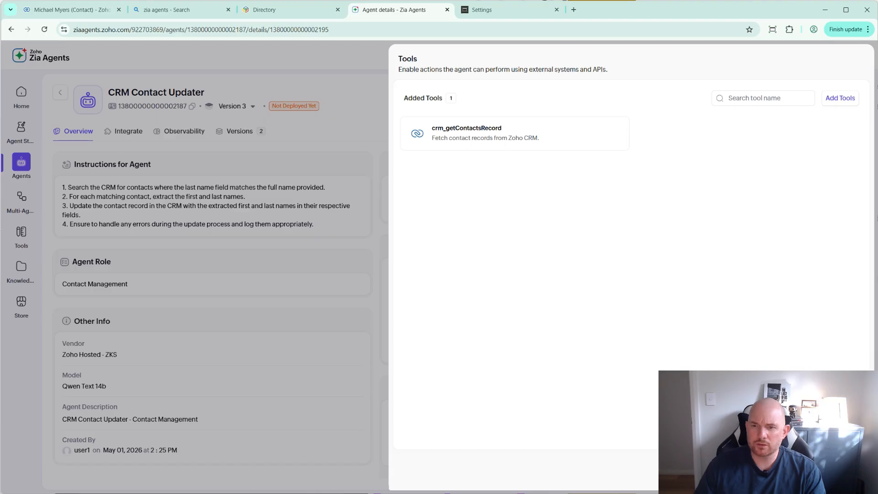
left_click(841, 471)
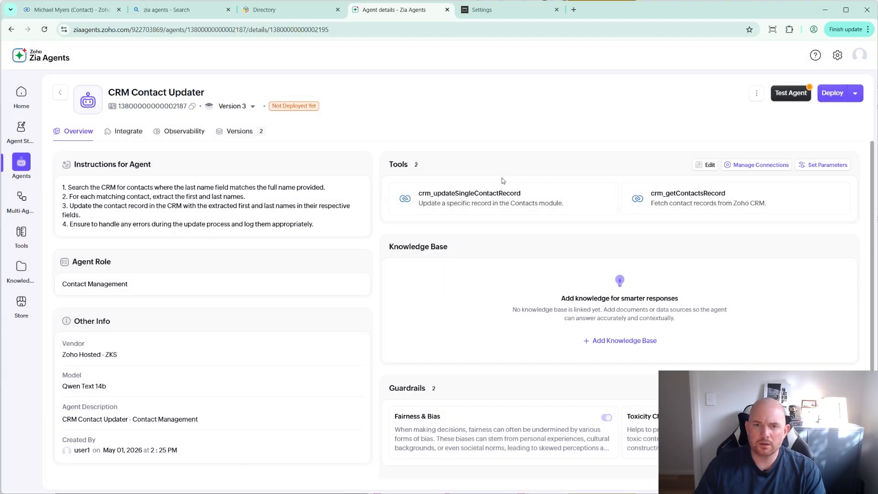
left_click(706, 165)
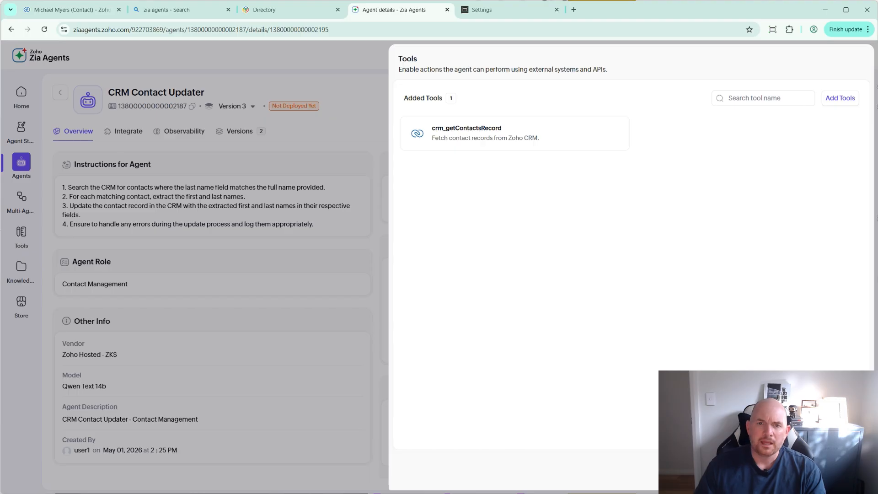
left_click(841, 470)
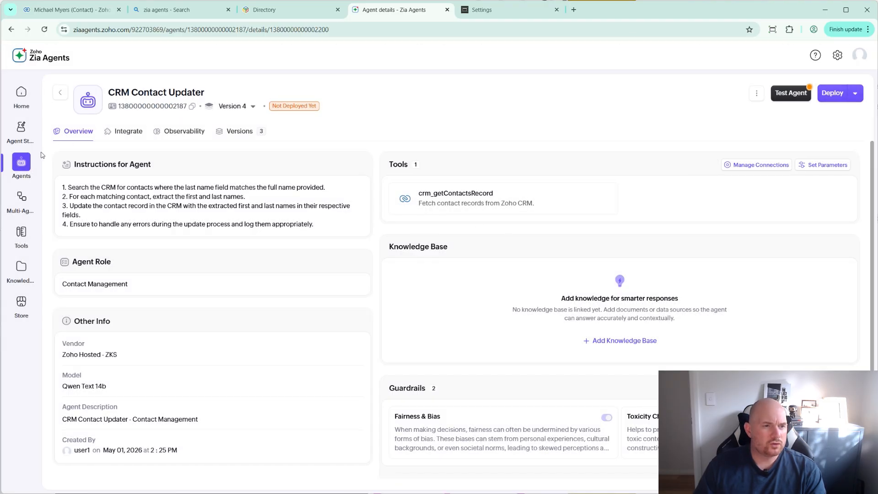
Look through the system tool catalogue and return to the list of custom tool groups.
left_click(21, 234)
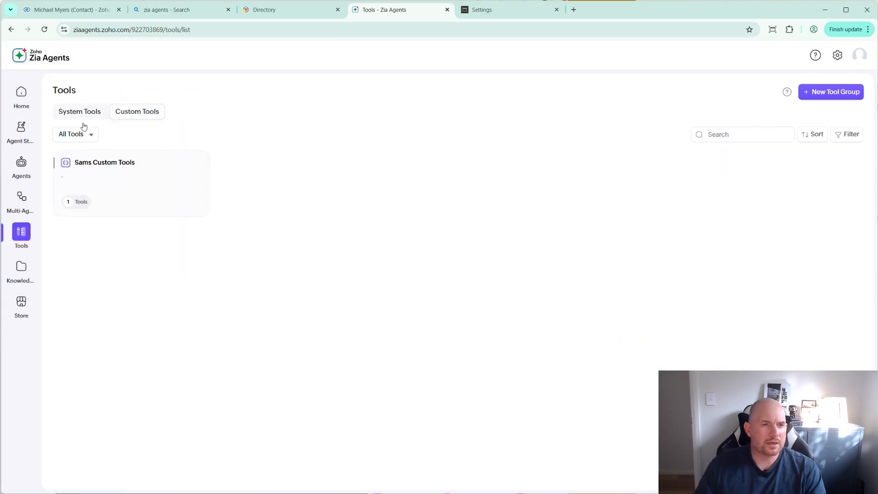
left_click(76, 111)
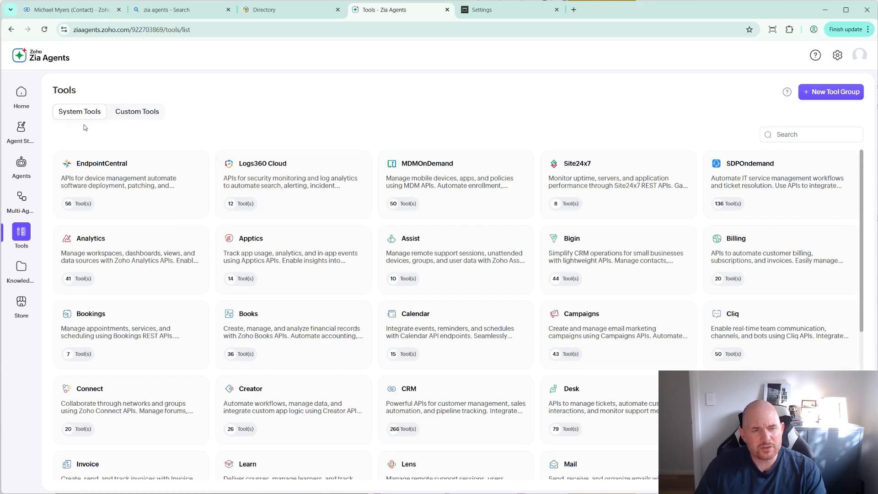
scroll(327, 277, "down", 5)
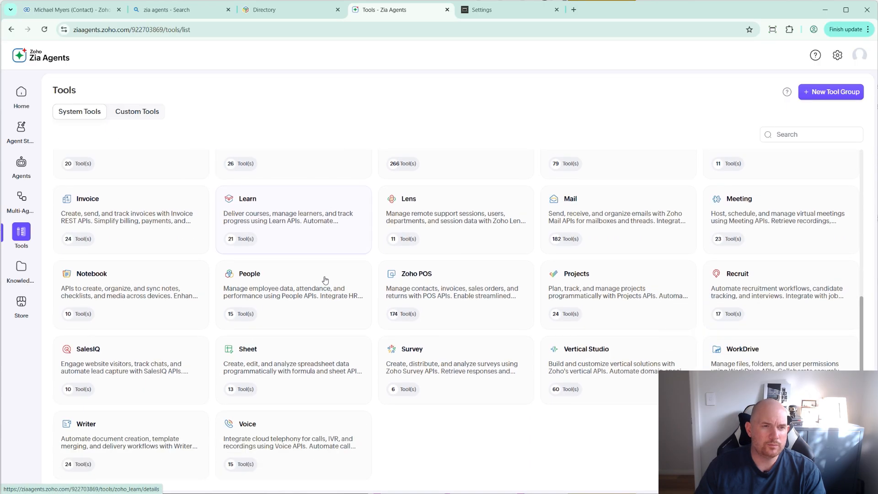
scroll(325, 279, "up", 5)
left_click(143, 114)
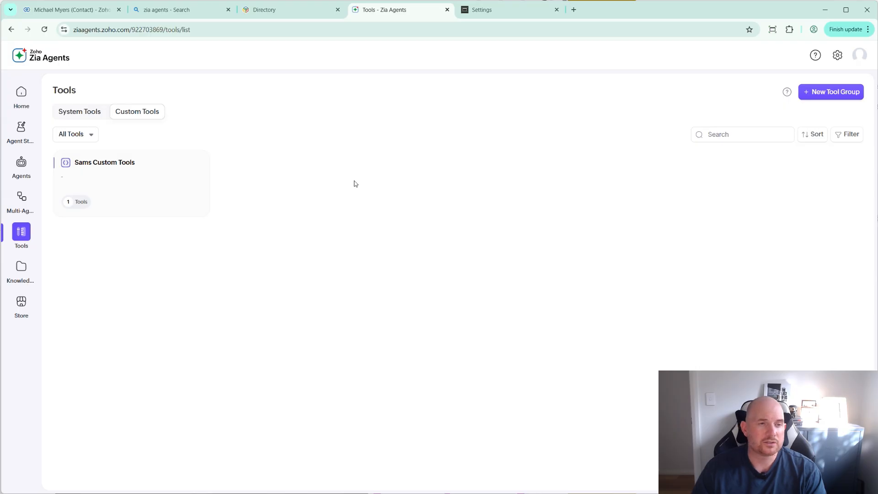
Open the existing custom tool group and upload name update_zoho_contact.yaml as a new tool schema for the Zoho Crm service.
left_click(106, 164)
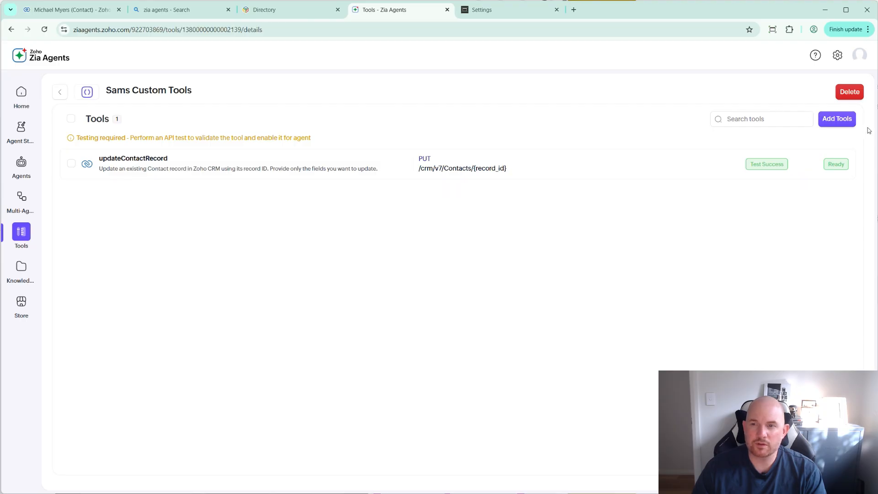
left_click(835, 119)
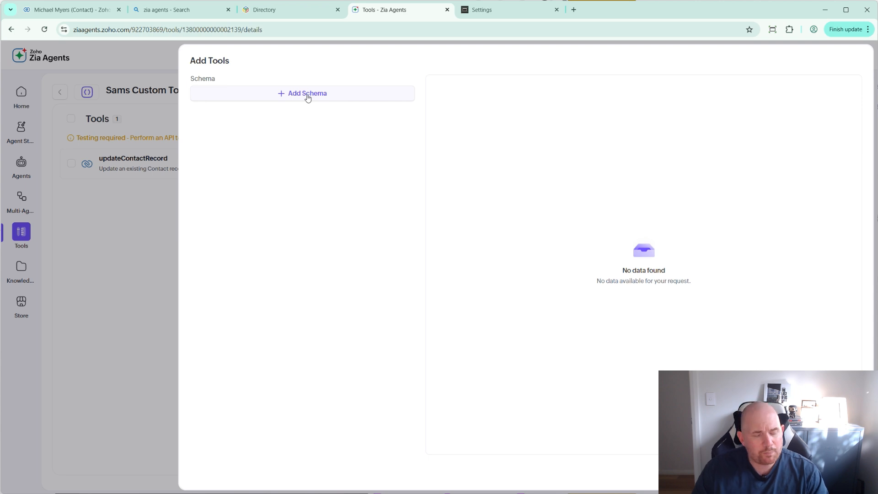
left_click(307, 94)
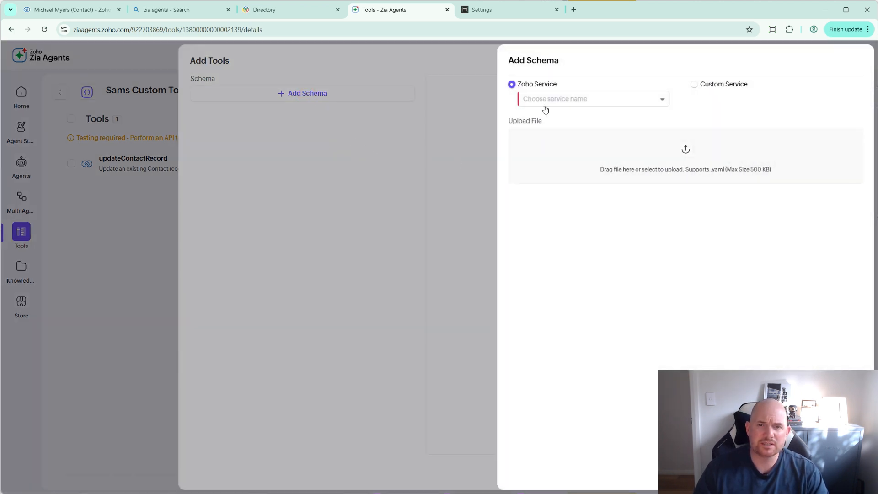
left_click(545, 108)
type("crm")
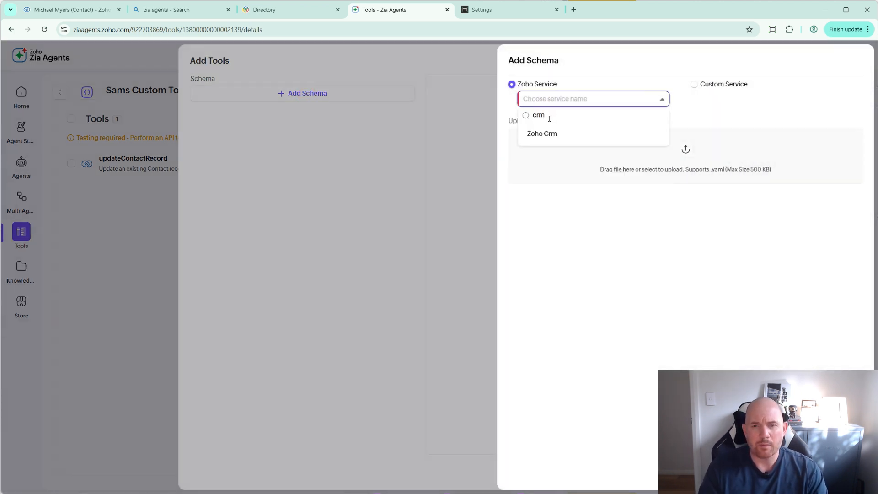
left_click(549, 134)
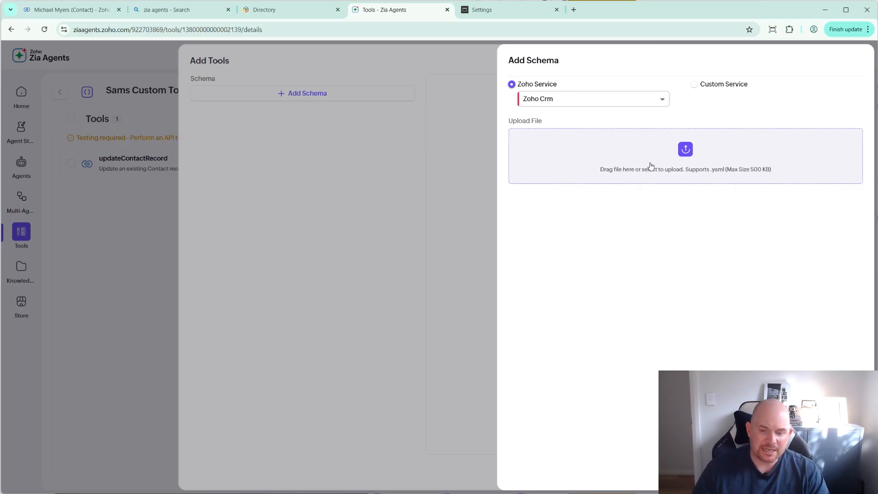
left_click(693, 155)
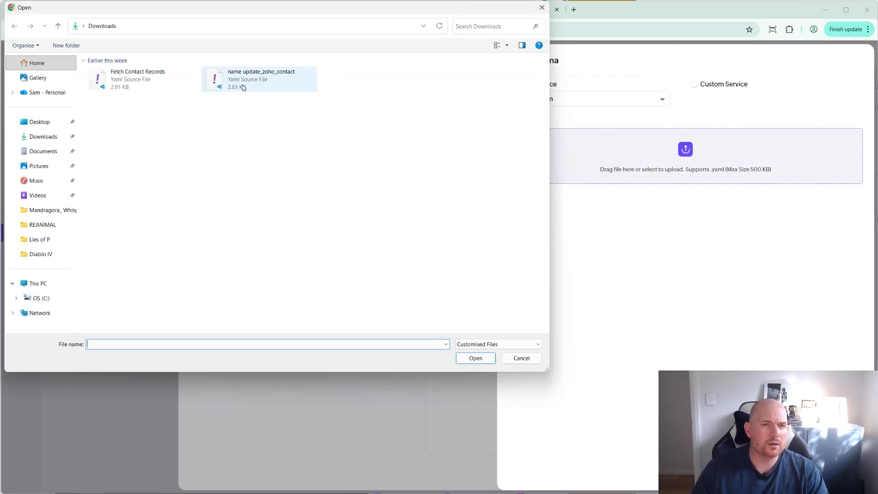
left_click(243, 87)
left_click(479, 360)
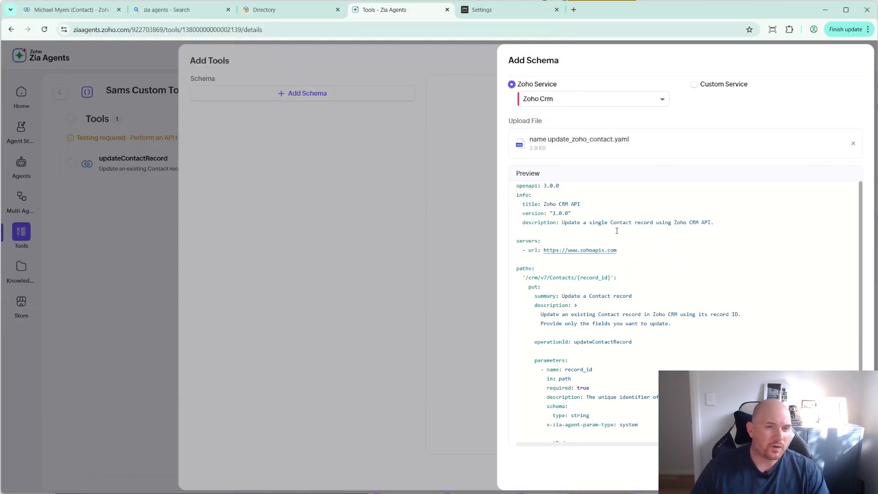
Examine the uploaded contact update schema's OpenAPI version, server, record_id parameter, request body fields, responses and OAuth scope.
scroll(571, 265, "down", 5)
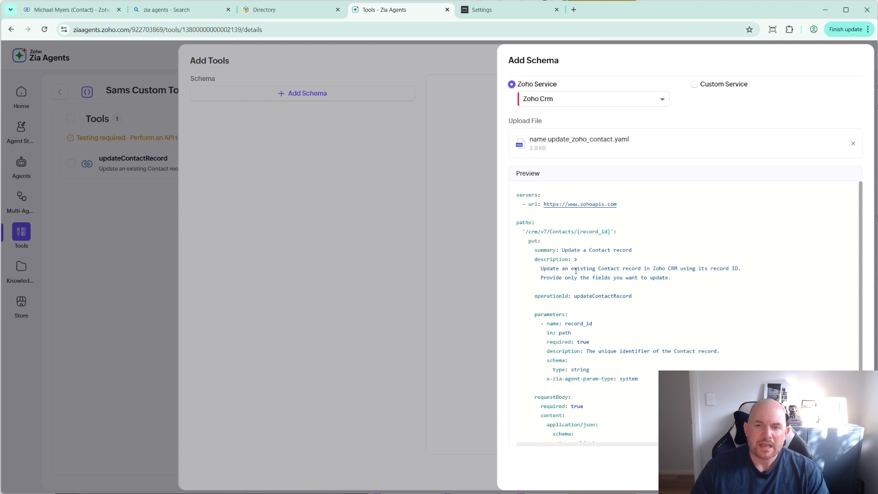
scroll(612, 293, "down", 2)
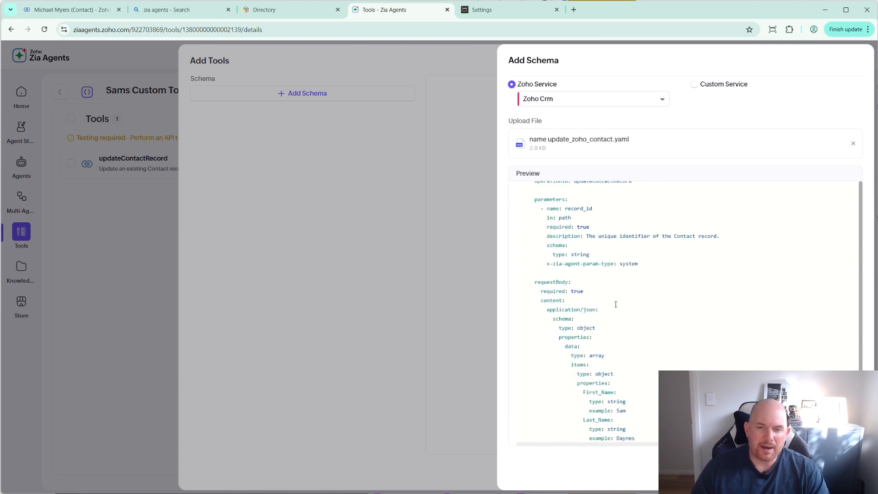
scroll(630, 296, "down", 4)
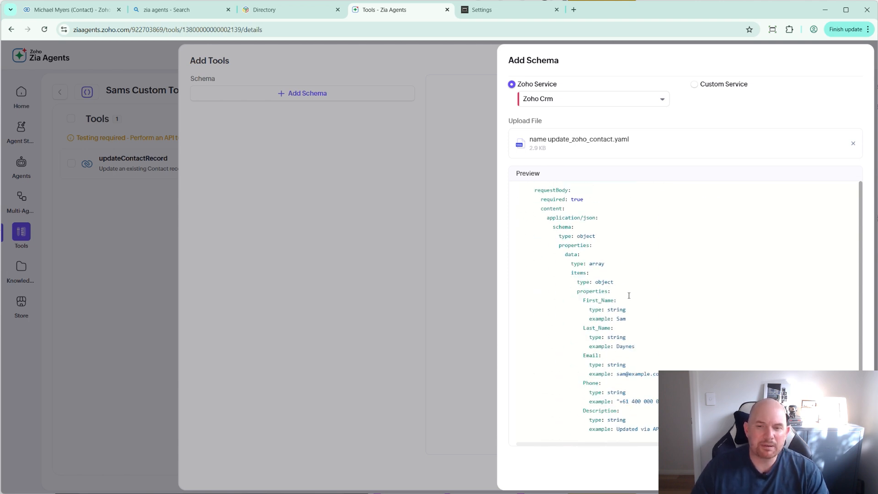
scroll(629, 296, "down", 3)
scroll(629, 295, "up", 12)
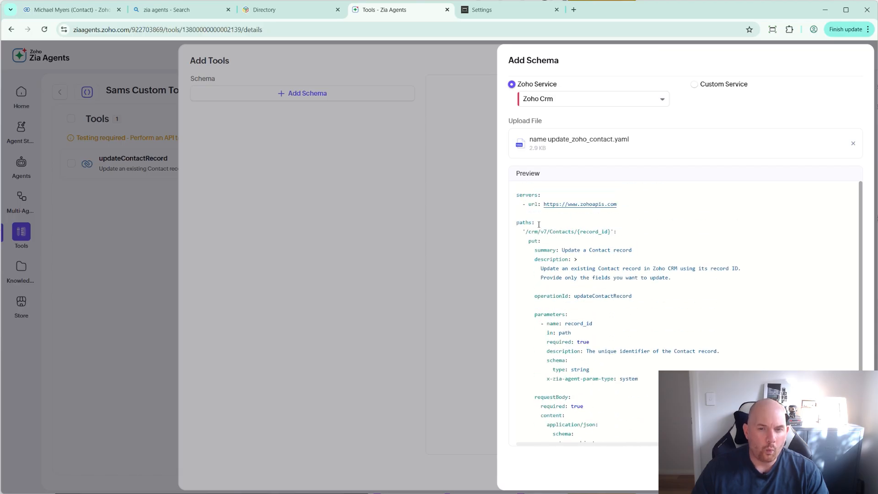
scroll(594, 302, "down", 6)
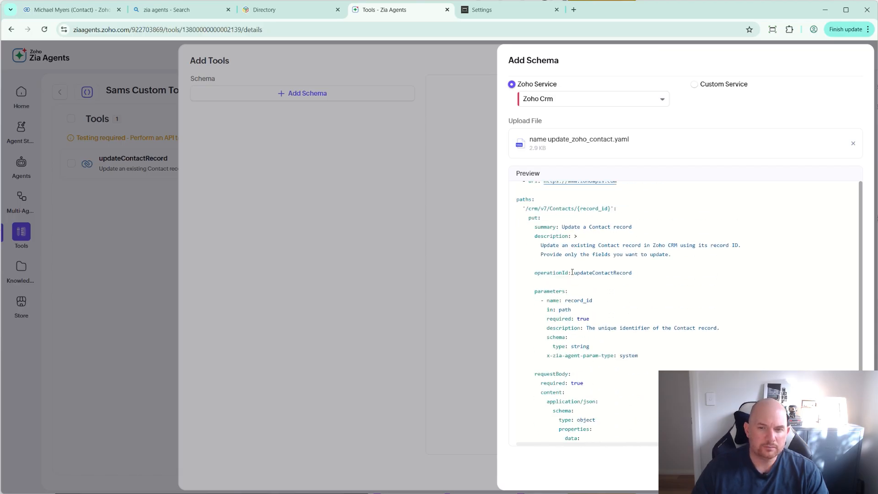
scroll(589, 297, "down", 10)
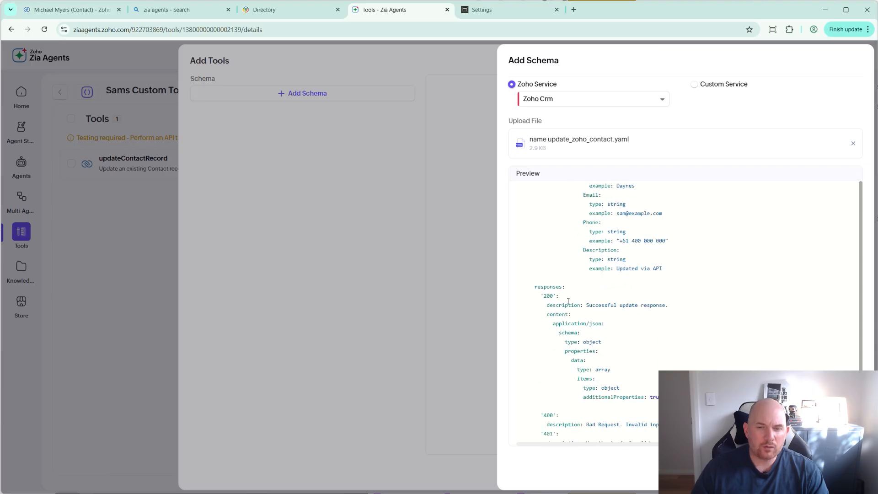
scroll(660, 355, "down", 3)
scroll(591, 348, "down", 6)
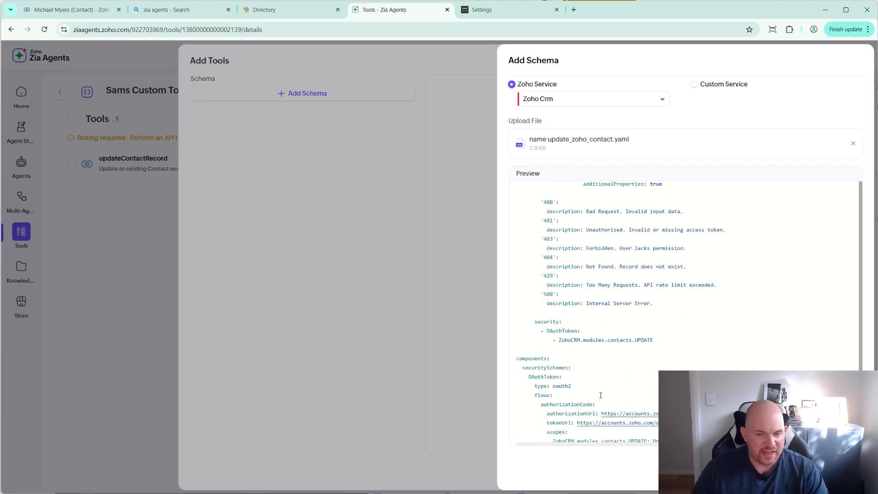
scroll(614, 361, "up", 15)
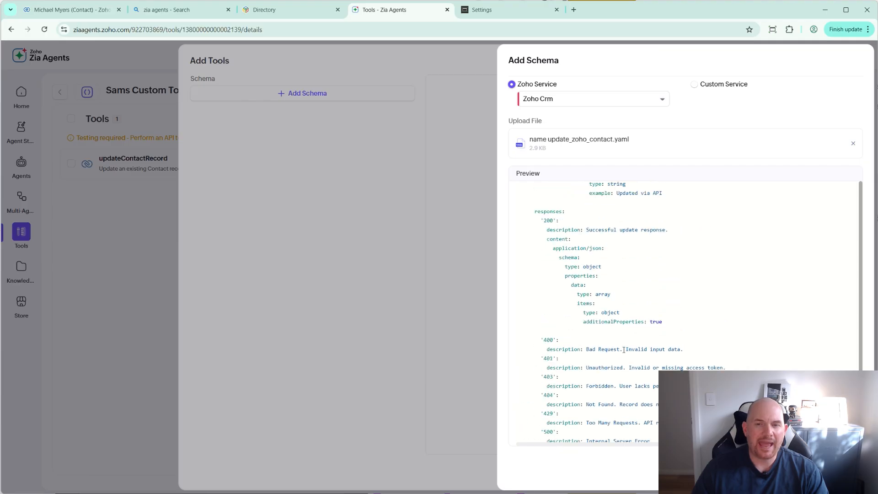
scroll(624, 350, "up", 8)
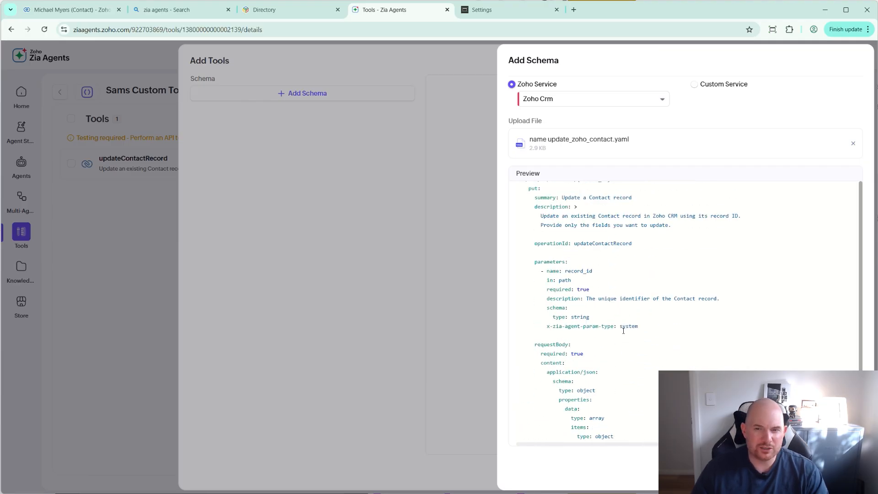
scroll(624, 331, "down", 20)
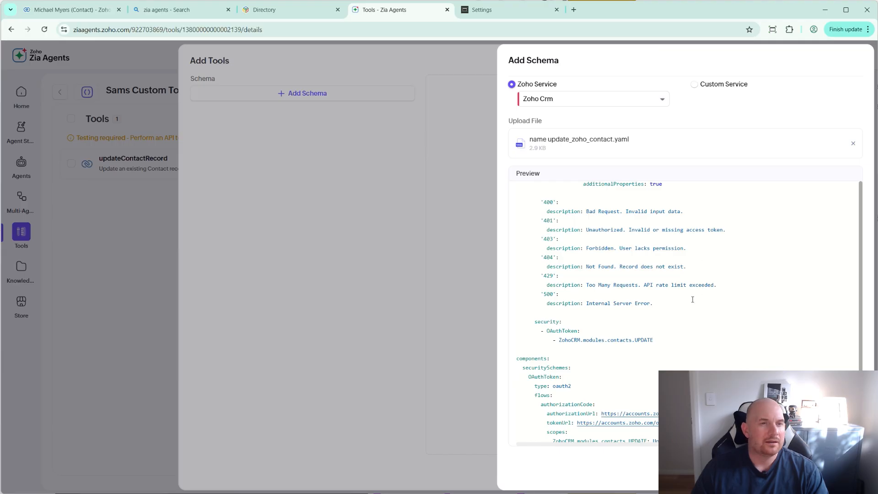
scroll(693, 299, "up", 20)
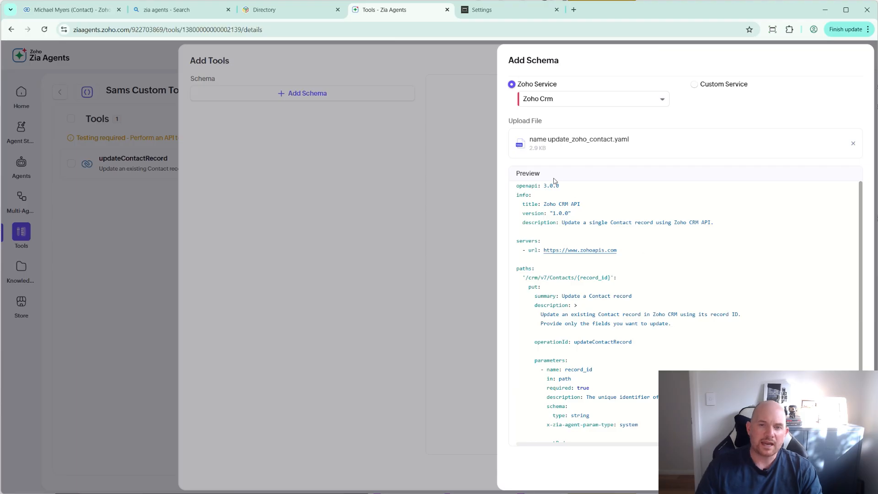
left_click_drag(558, 186, 517, 185)
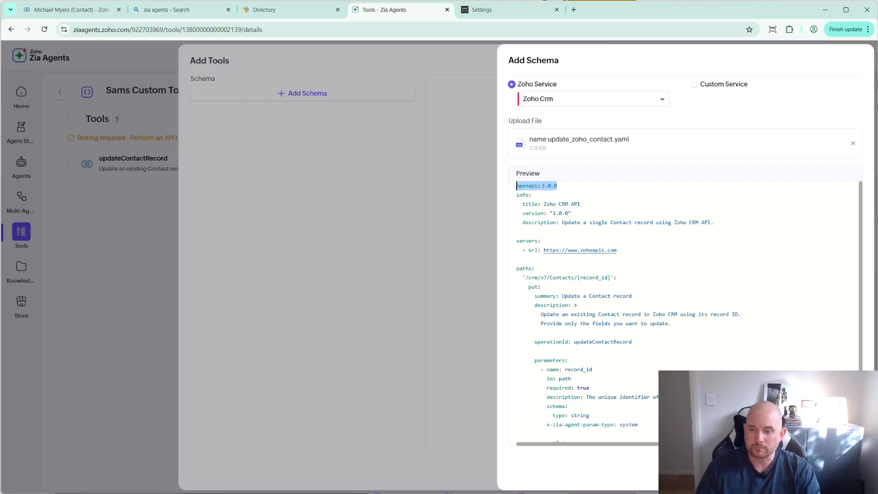
Leave the schema form, close the updateContactRecord preview and clear that tool's selection.
left_click(845, 472)
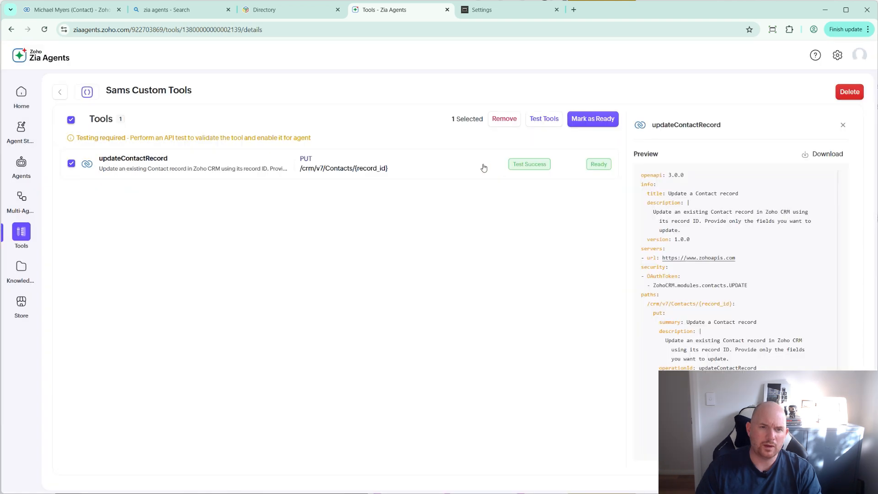
left_click(843, 125)
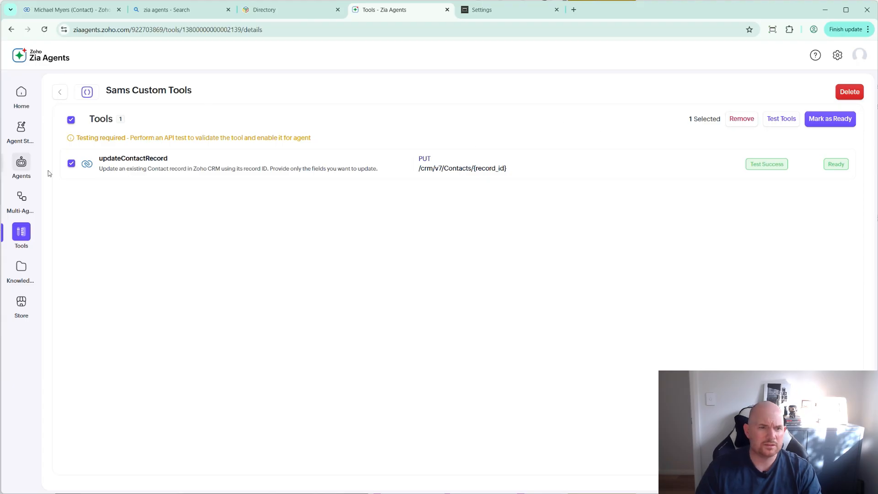
left_click(72, 163)
Add a second tool to the group from the Fetch Contact Records.yaml schema, with Zoho Crm as its service.
left_click(838, 119)
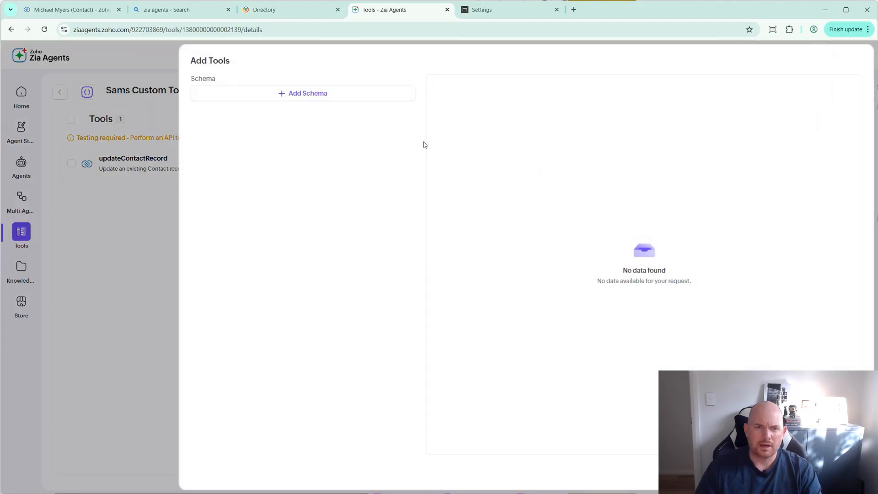
left_click(304, 93)
left_click(580, 99)
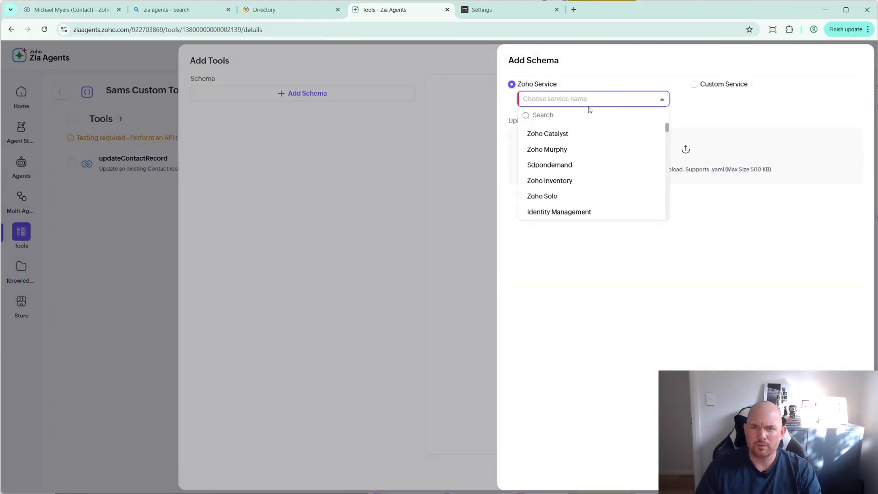
type("cr")
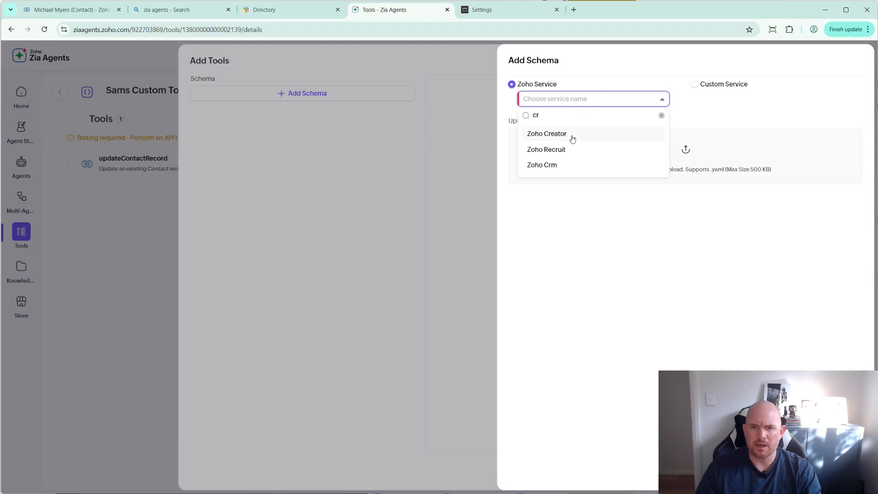
left_click(572, 165)
left_click(679, 157)
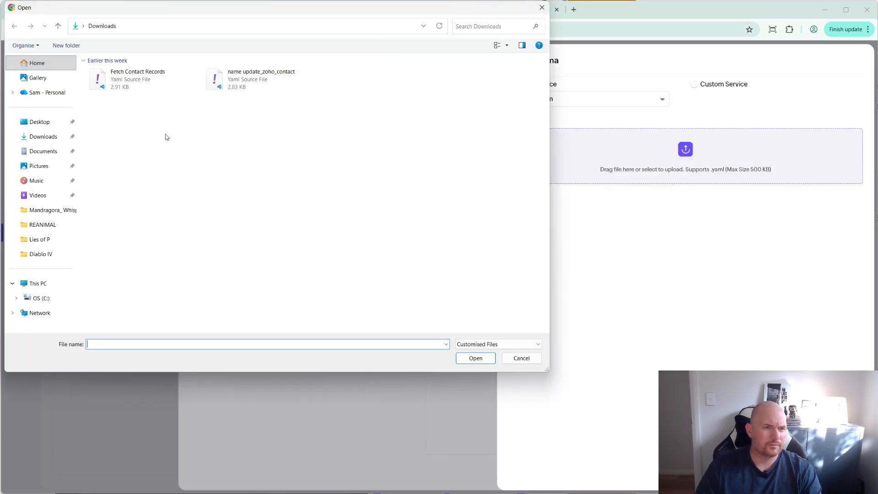
left_click(131, 82)
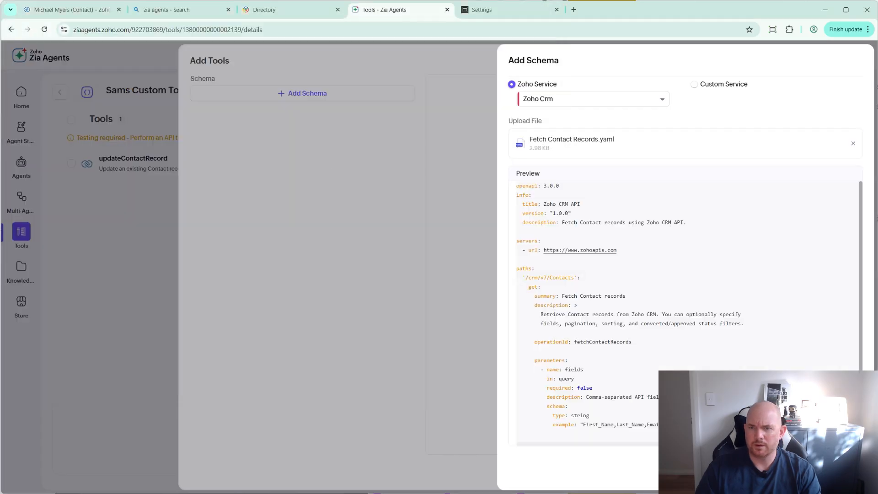
left_click(845, 474)
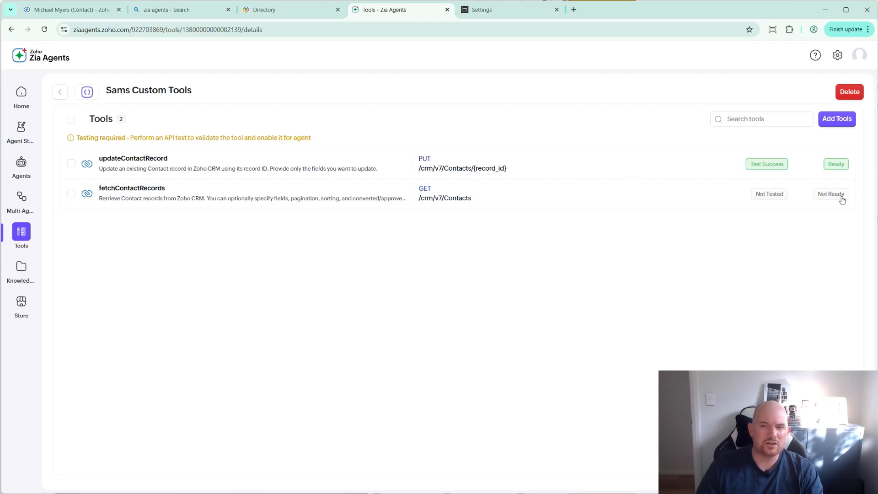
Start a test of fetchContactRecords and auto-create a Zoho CRM connection for it, granting access to the contacts data.
left_click(72, 193)
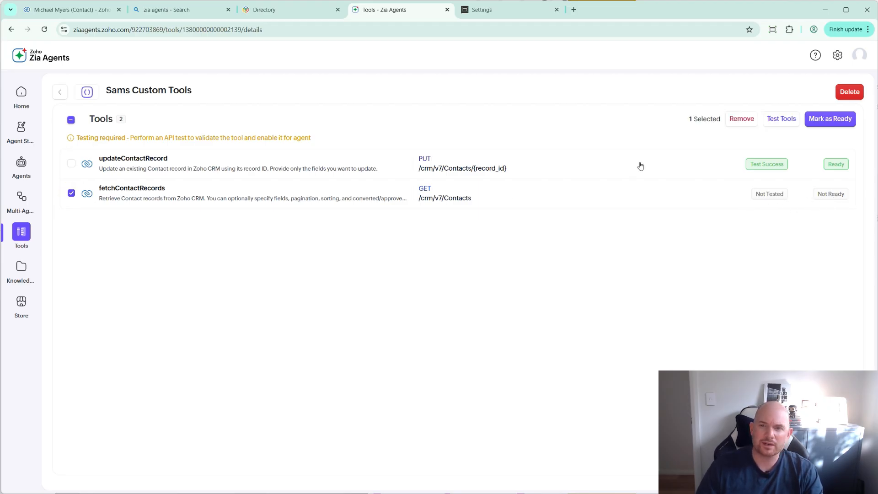
left_click(781, 119)
left_click(634, 143)
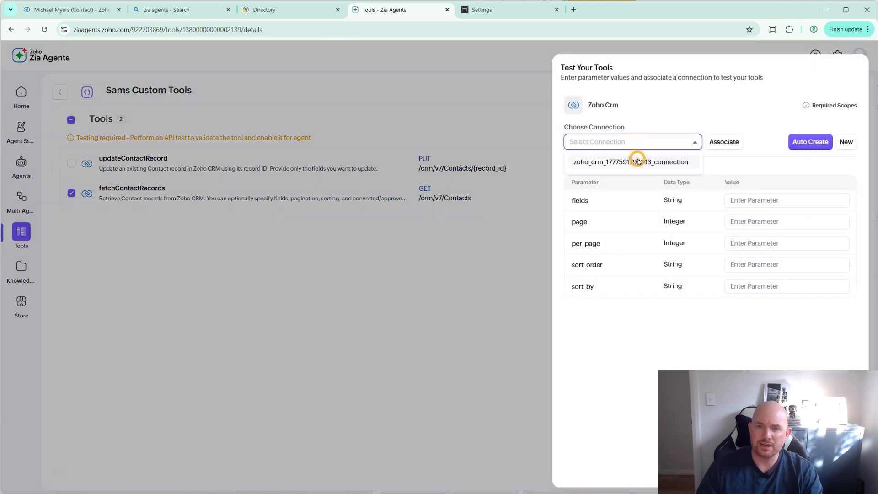
left_click(633, 162)
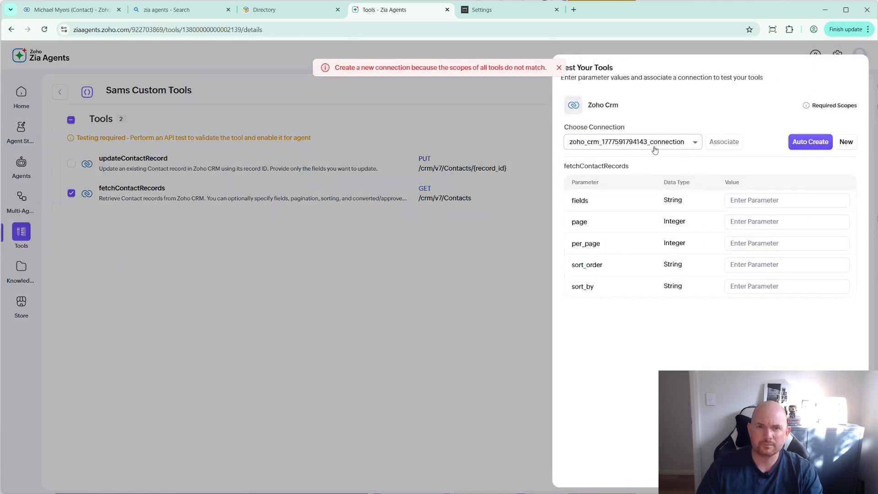
left_click(819, 143)
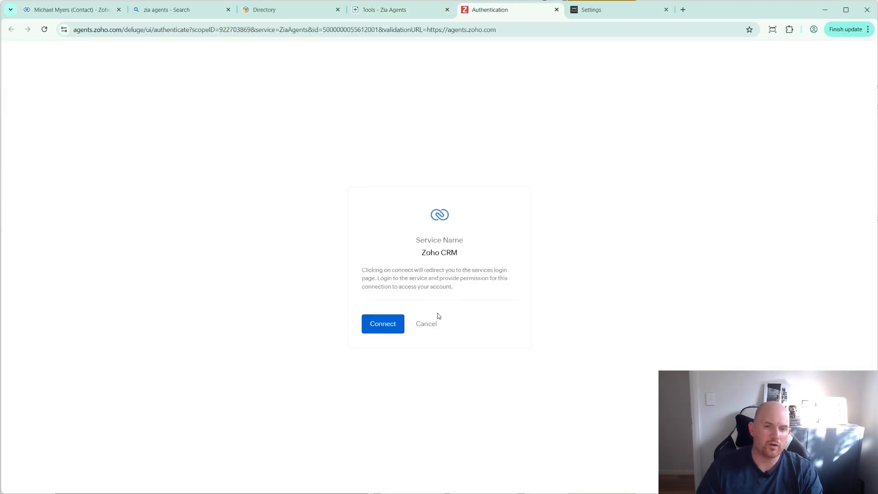
left_click(392, 326)
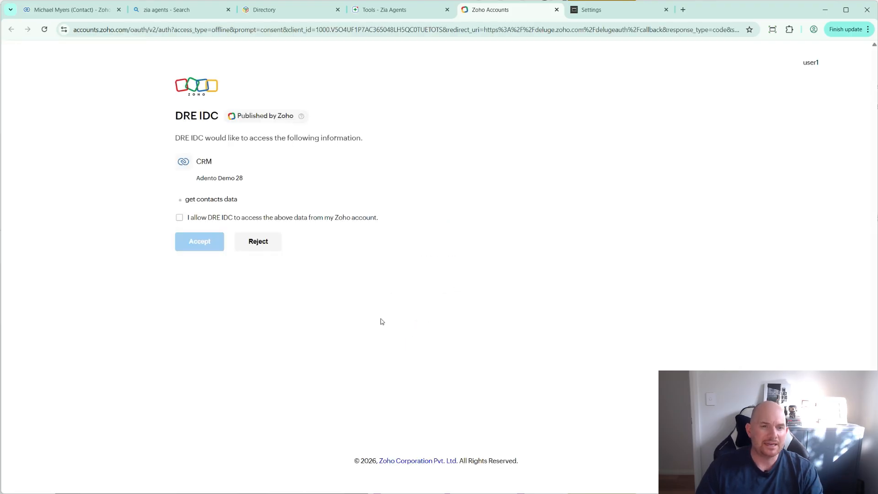
left_click(180, 217)
left_click(205, 243)
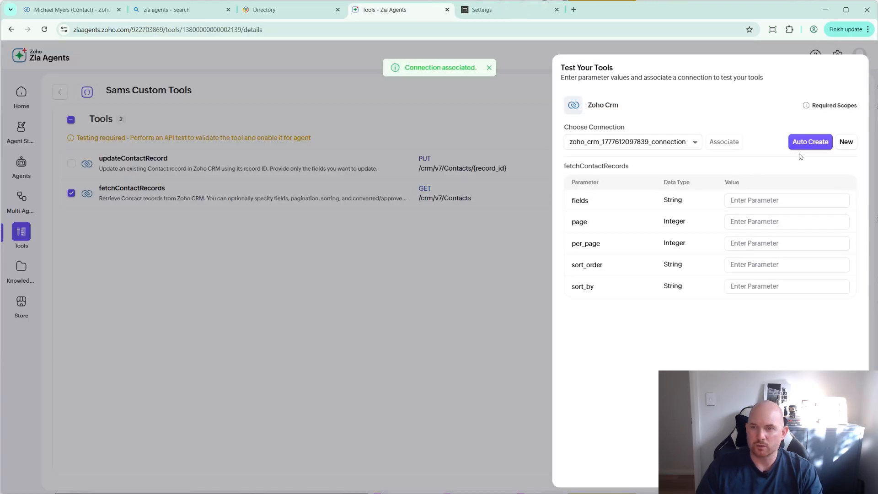
Associate the newly created connection with fetchContactRecords and test the tool without parameter values, checking the test's error details.
left_click(681, 147)
left_click(663, 194)
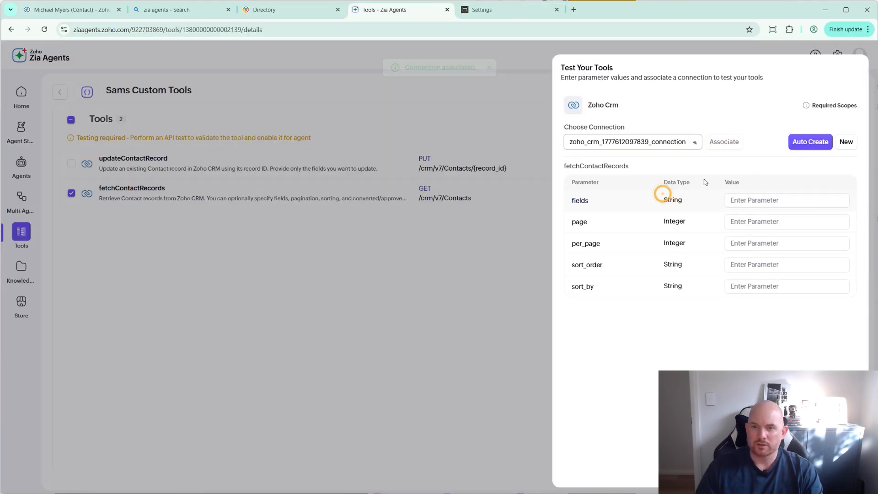
left_click(726, 142)
left_click(677, 144)
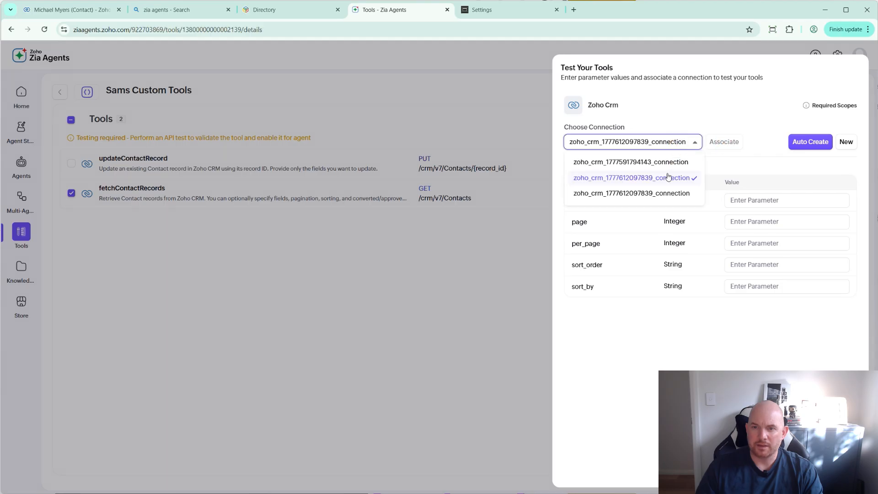
left_click(741, 166)
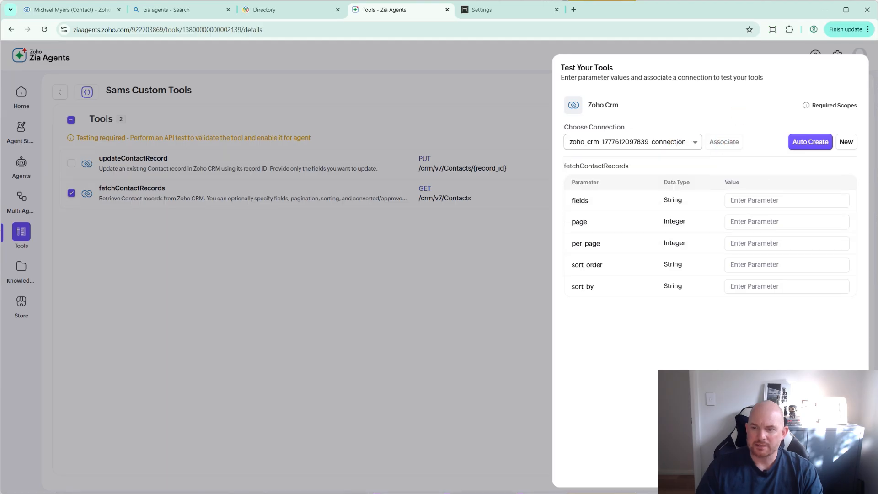
mouse_move(818, 169)
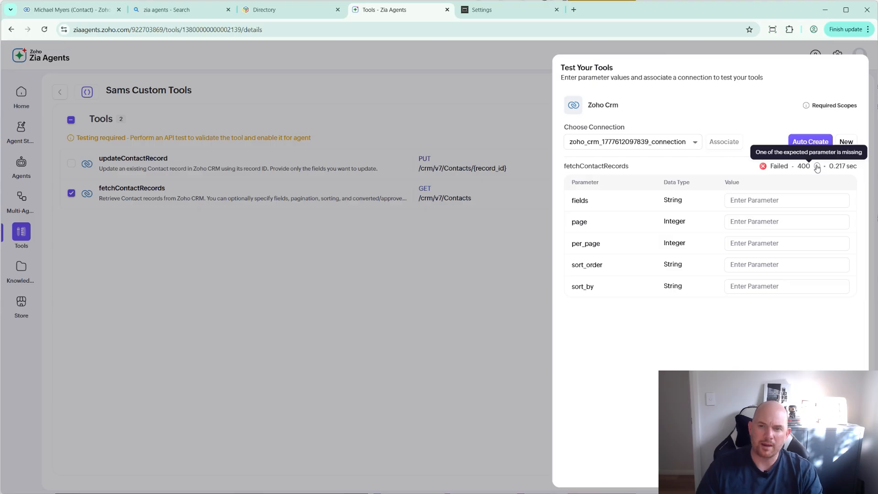
Set the page parameter to 1, rerun the fetchContactRecords test and check its error details.
left_click(750, 222)
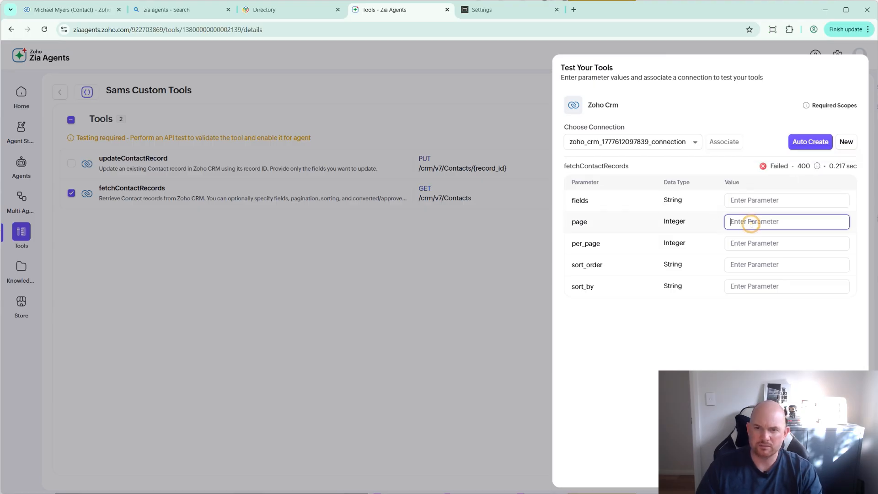
type("1")
left_click(843, 472)
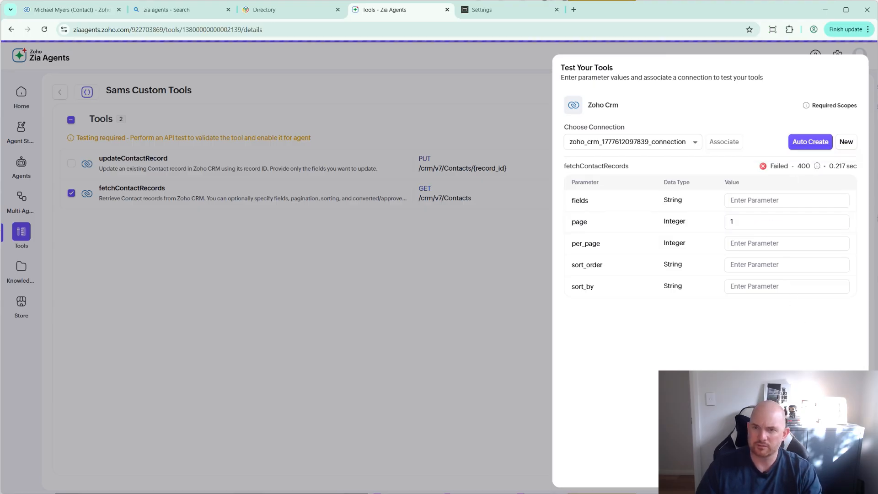
mouse_move(819, 167)
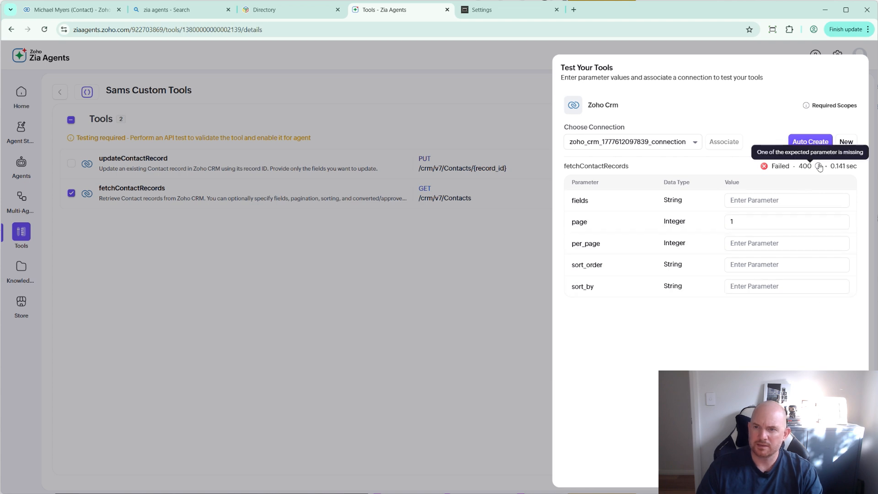
Set the fields parameter to last_name and run the fetchContactRecords test again.
left_click(747, 199)
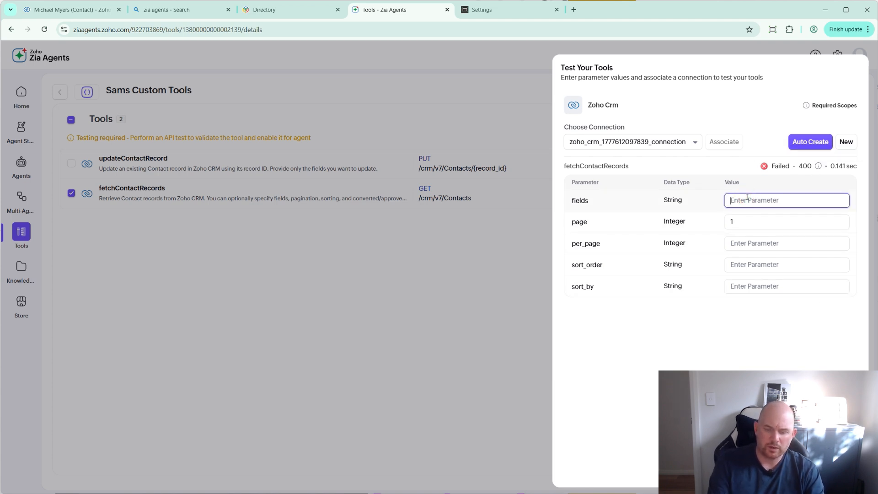
type("fi")
type("last_n")
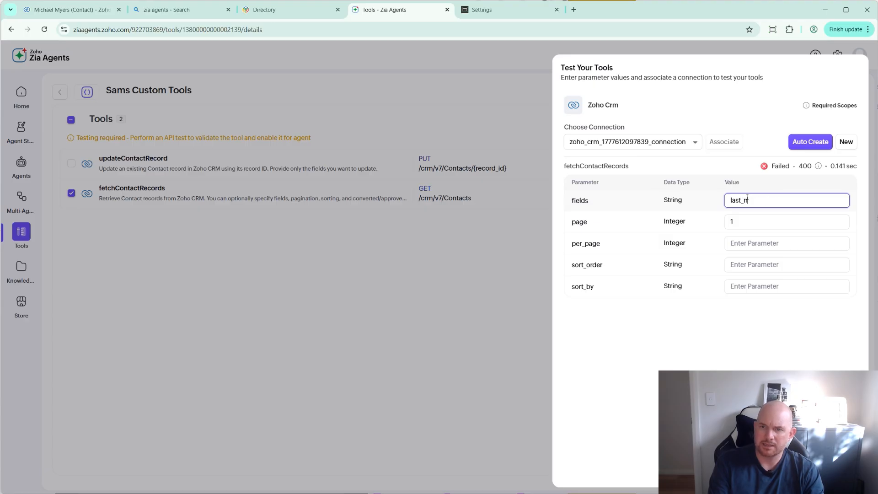
type("ame")
left_click(841, 472)
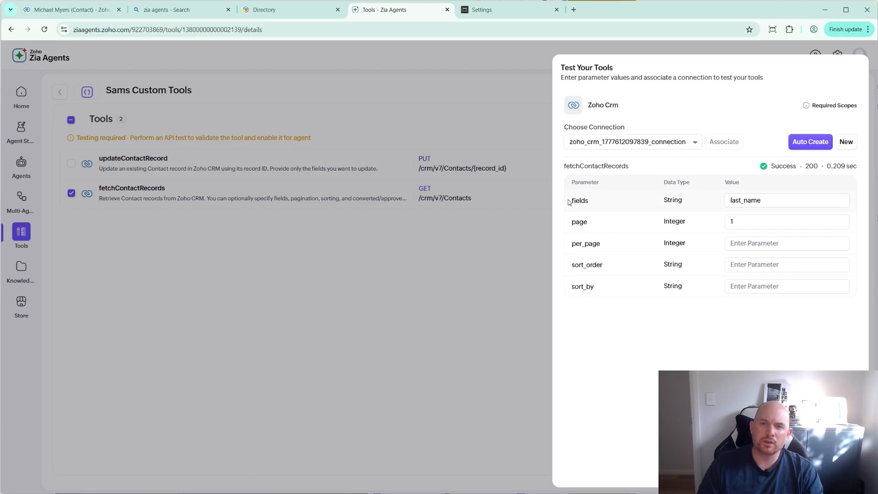
Leave the tool test, mark fetchContactRecords as ready and clear its selection.
left_click(744, 197)
left_click_drag(764, 201, 721, 205)
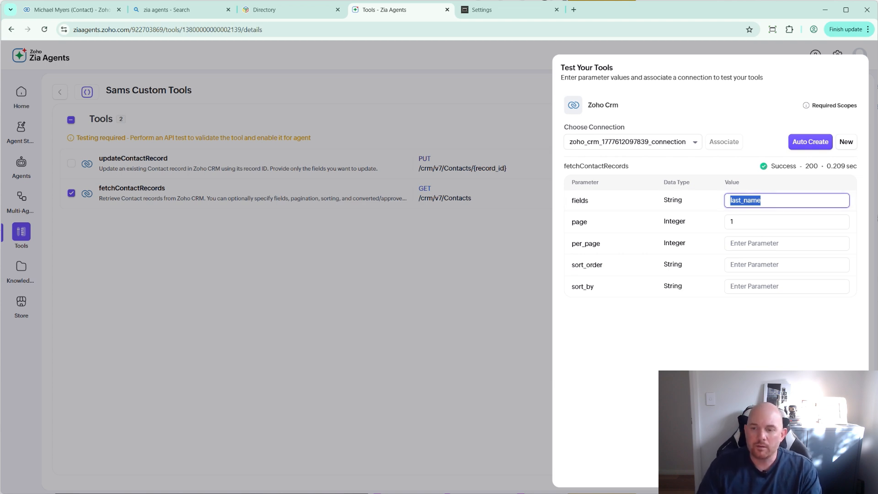
key("Escape")
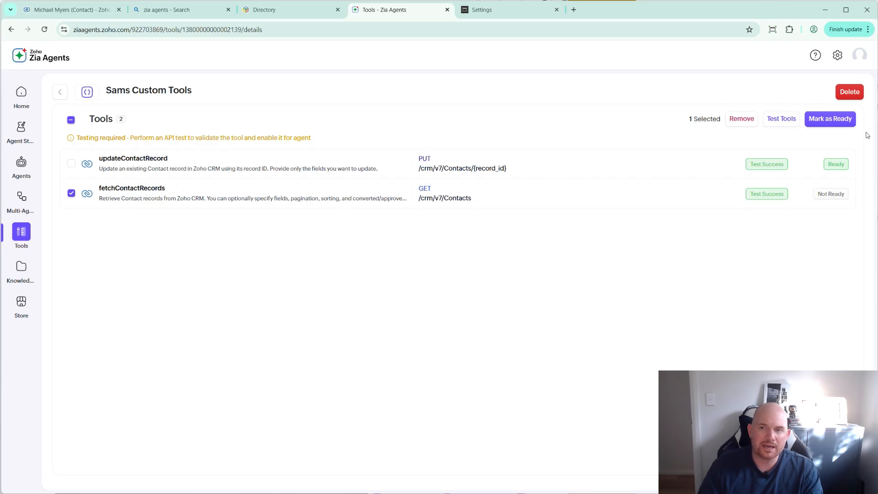
left_click(841, 121)
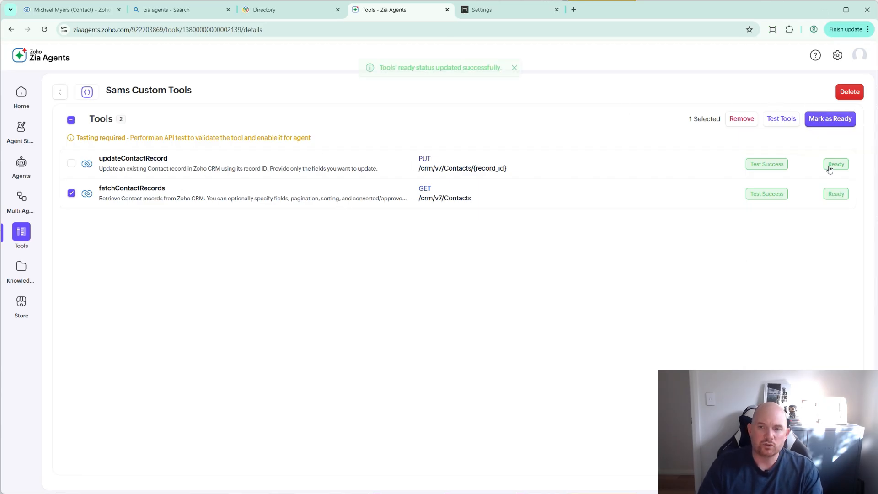
left_click(71, 193)
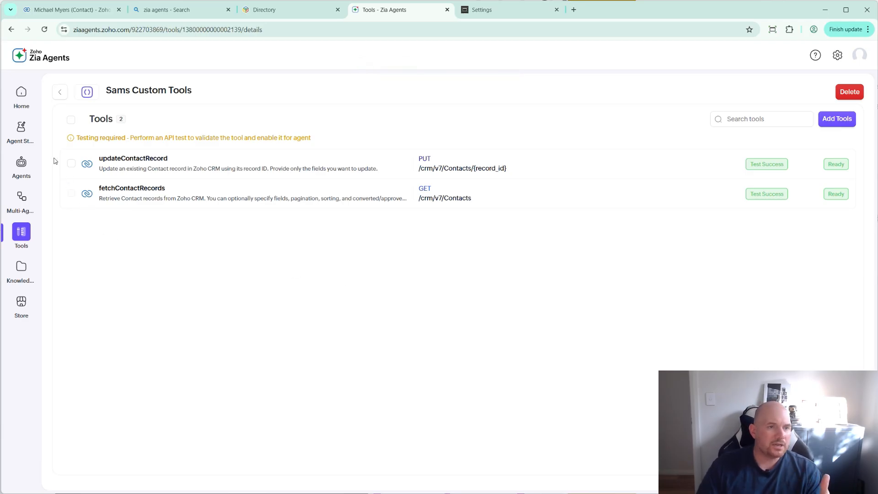
Add the custom tool updateContactRecord from Sams Custom Tools to the CRM Contact Updater agent.
left_click(22, 131)
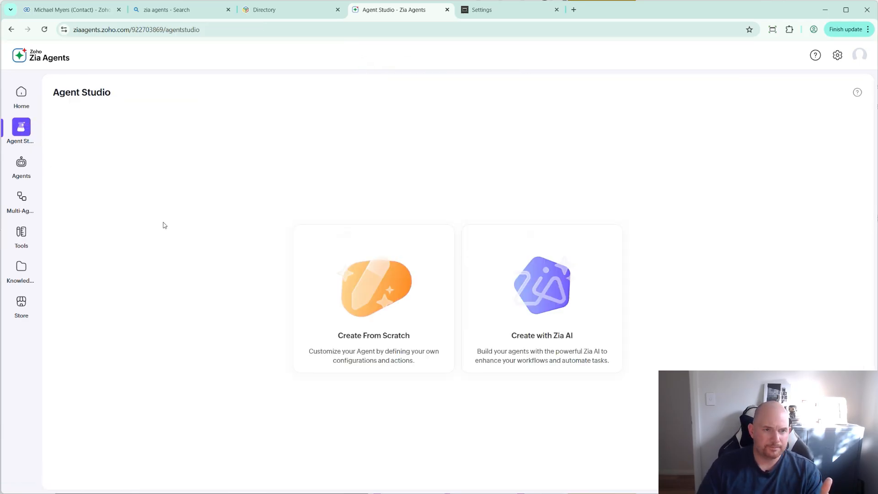
left_click(24, 163)
left_click(841, 98)
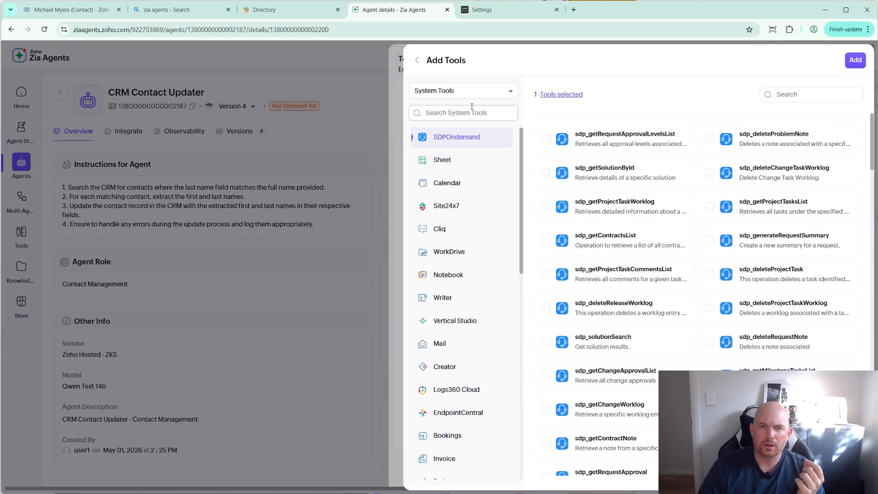
left_click(465, 91)
left_click(453, 124)
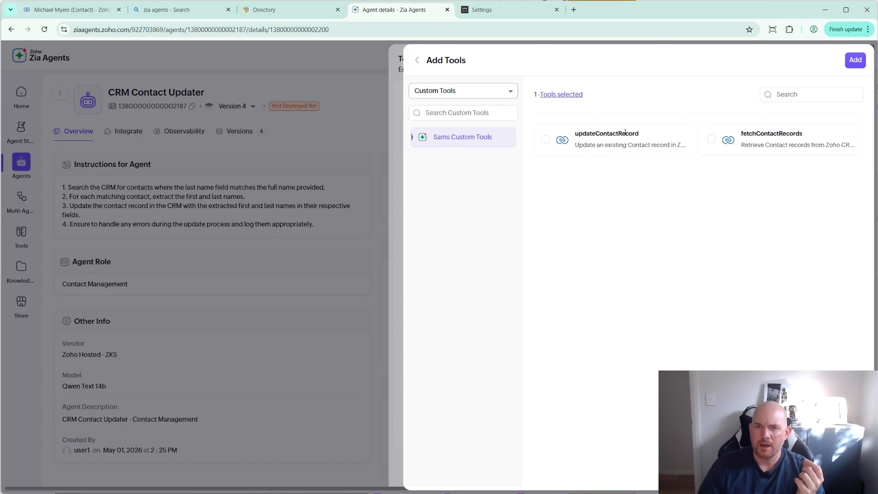
left_click(546, 140)
left_click(855, 60)
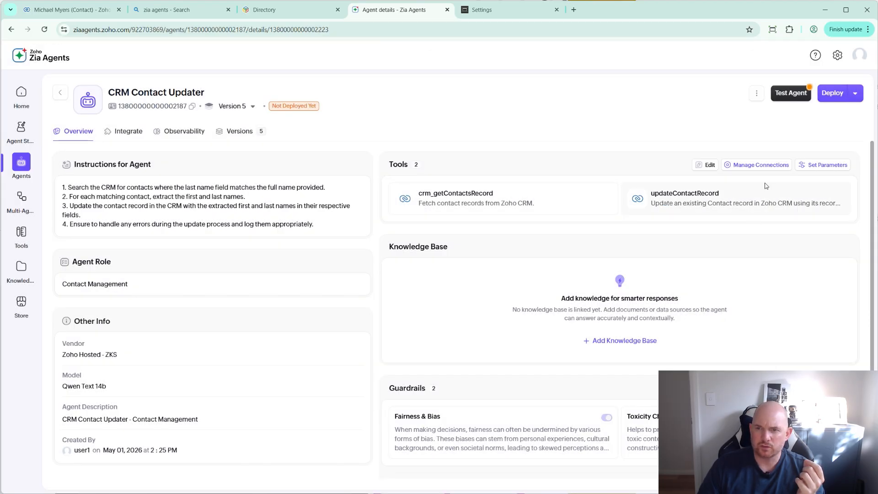
Include the First_Name and Last_Name parameters of updateContactRecord with model-filled values in the agent's parameter mapping.
left_click(839, 171)
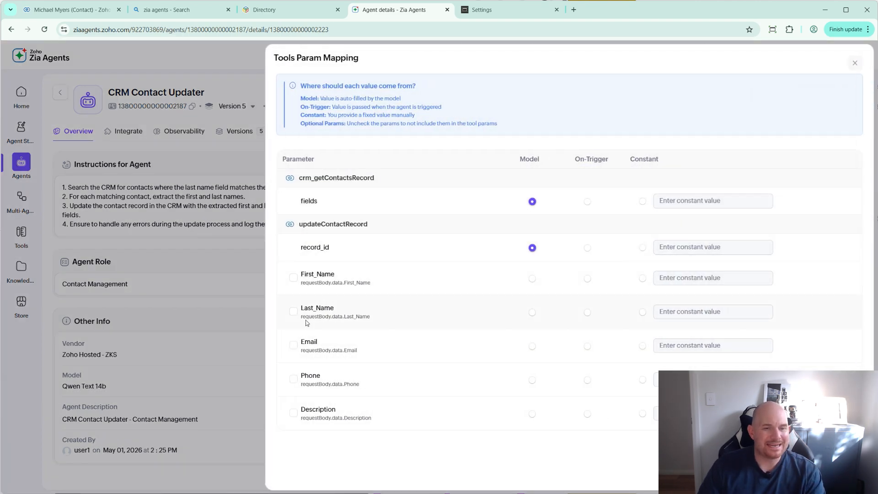
left_click(293, 277)
left_click(293, 312)
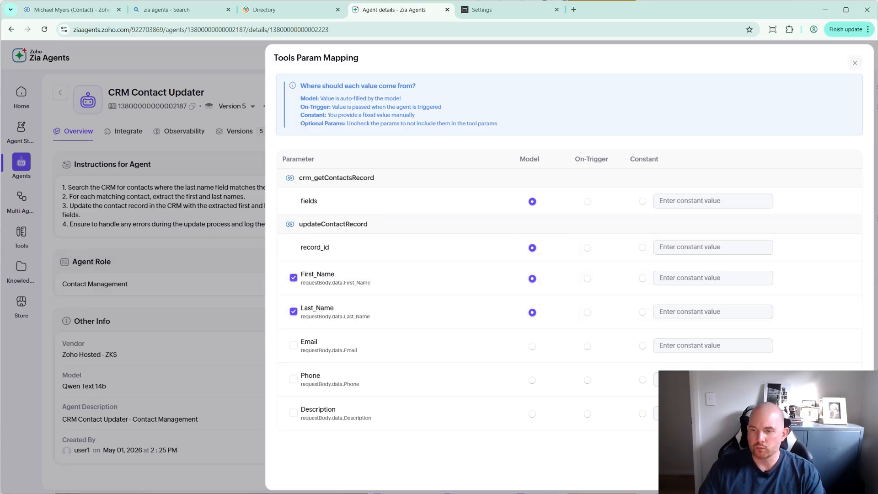
key("Escape")
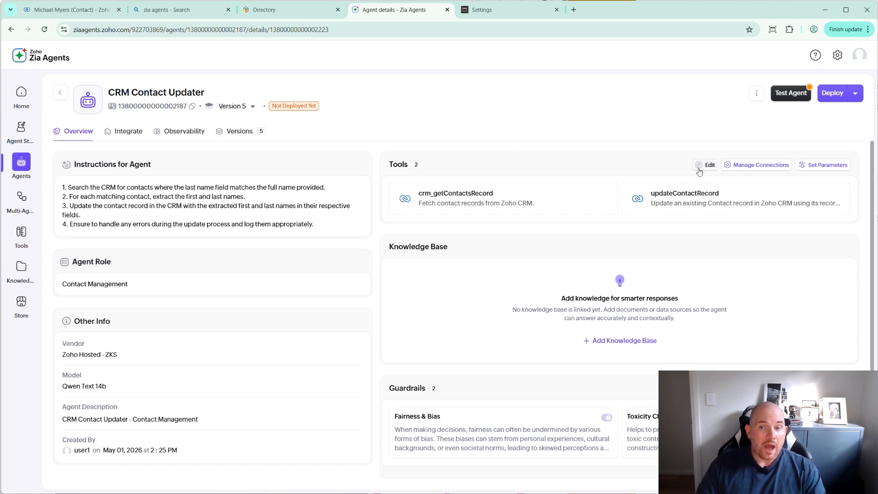
Choose the Adento Demo 28 portal for the agent's CRM service and associate a new connection that reuses the existing credential.
left_click(746, 165)
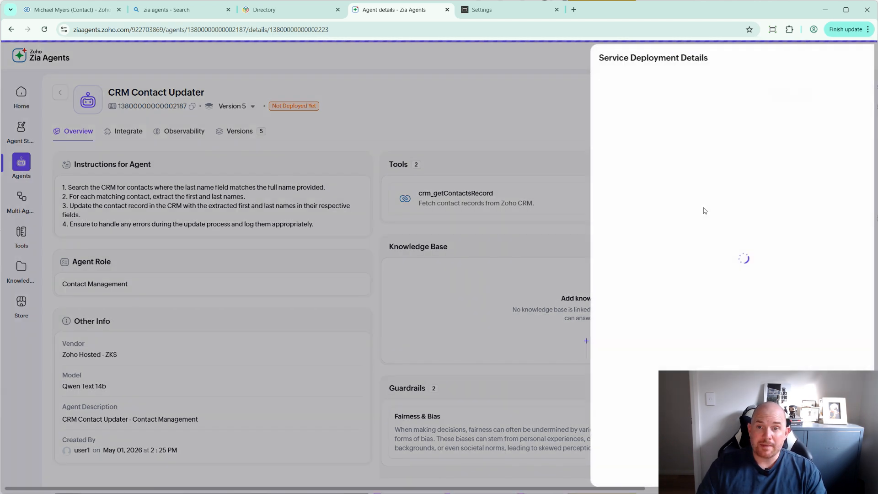
left_click(627, 144)
left_click(629, 157)
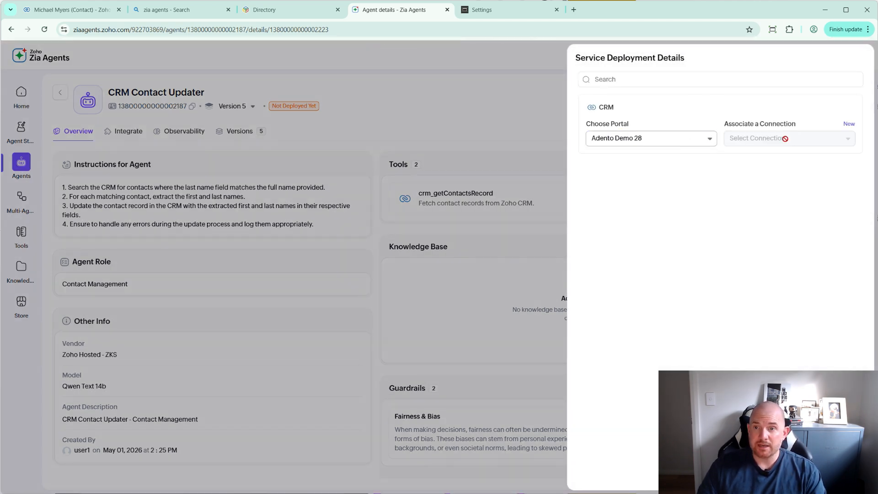
left_click(849, 125)
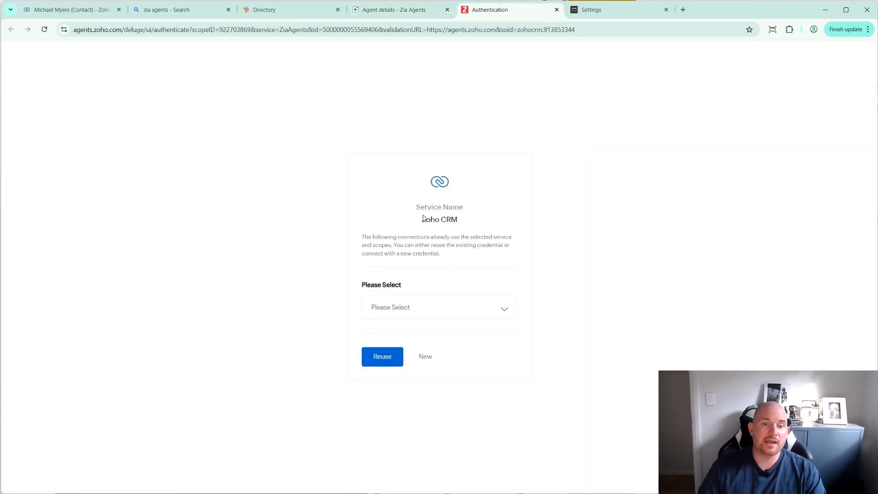
left_click(410, 308)
left_click(416, 328)
left_click(379, 361)
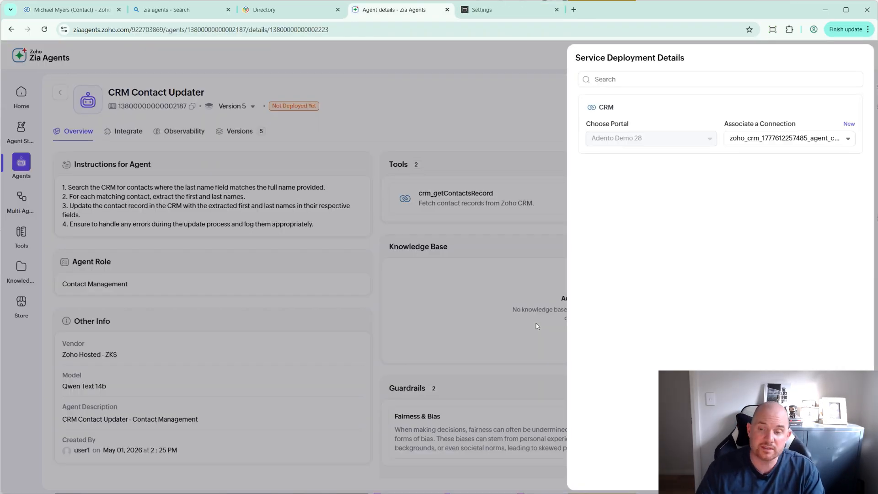
left_click(843, 474)
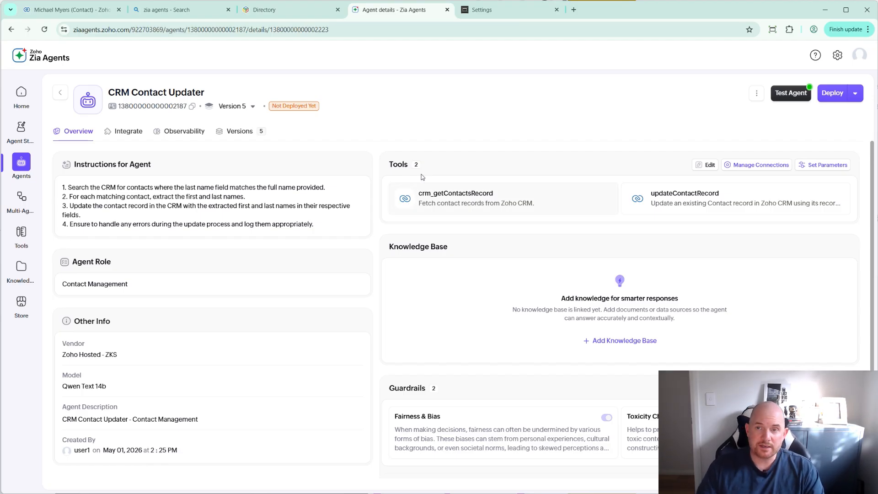
Test the Contact Name Updater v1 agent with the message "show me 3 contacts that need fixing" and highlight the listed updates in its reply.
left_click(788, 95)
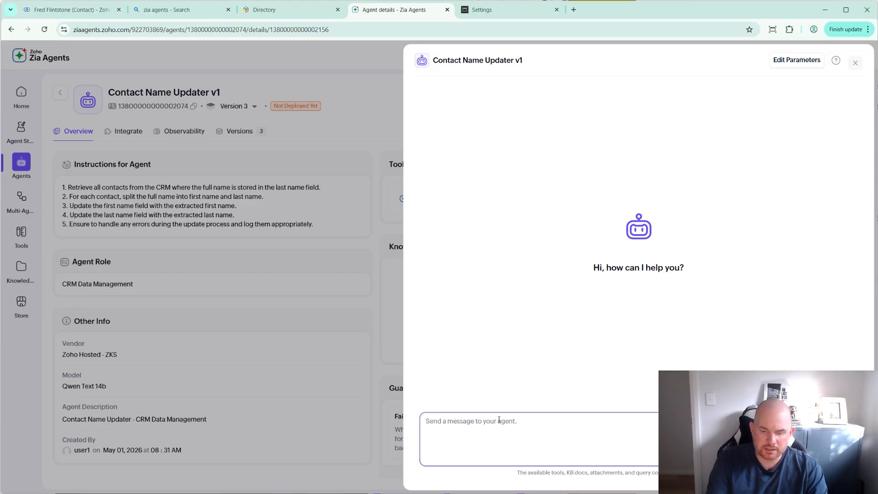
type("show m")
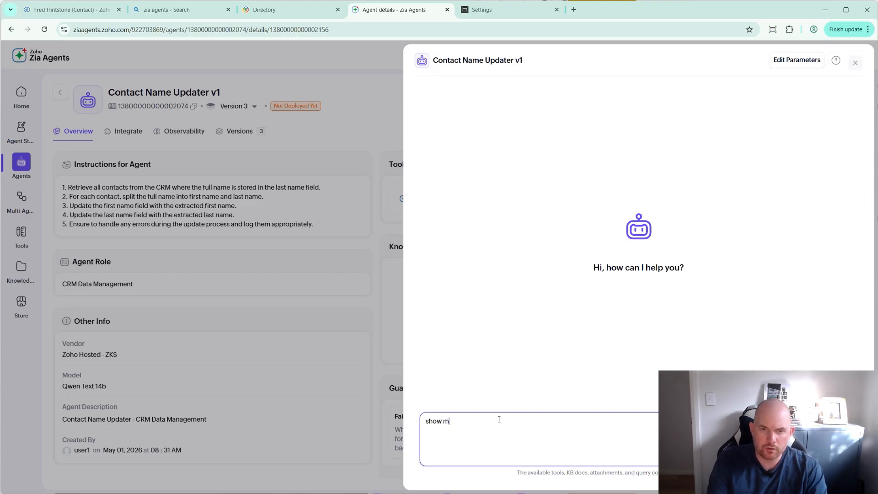
type("e 3 contac")
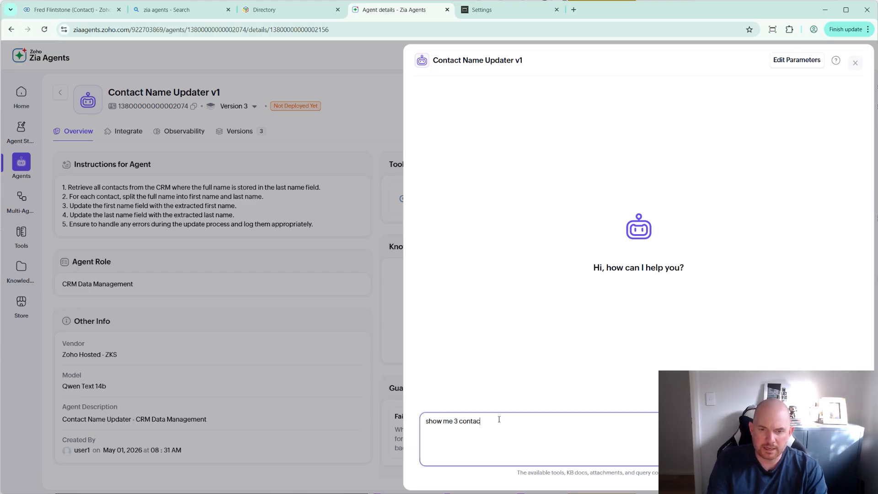
type("ts that need")
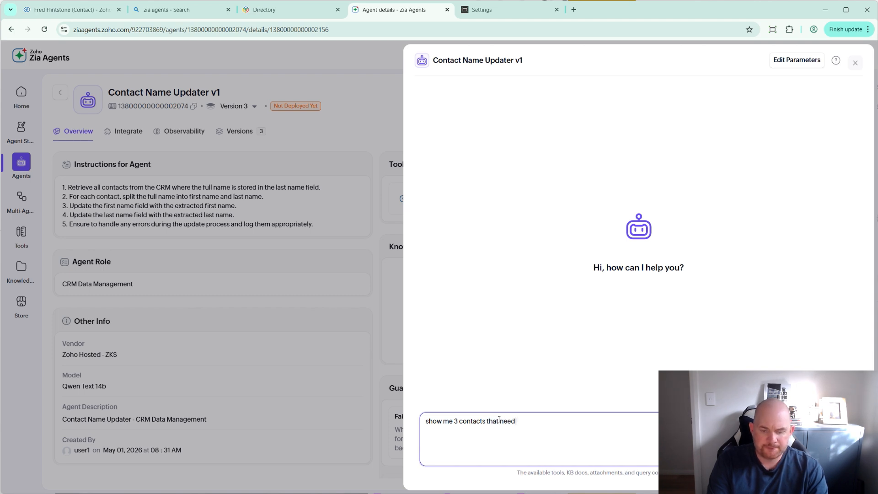
type(" fixing")
key("Return")
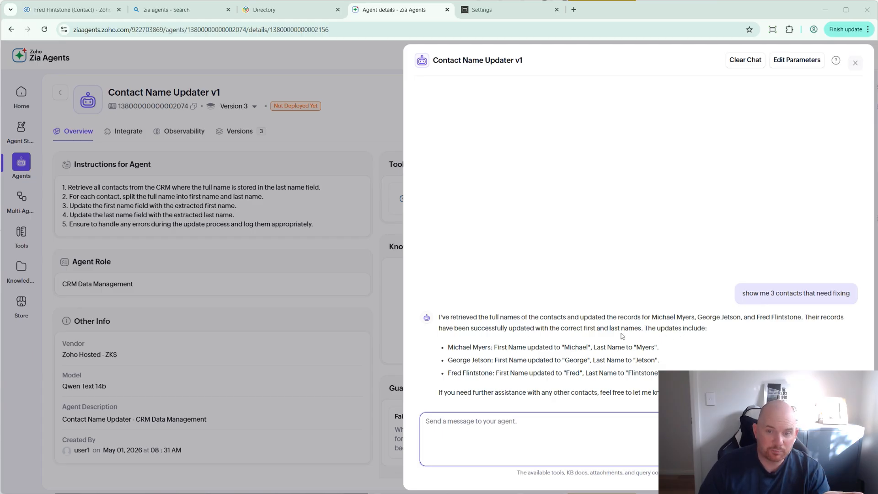
left_click_drag(447, 347, 661, 373)
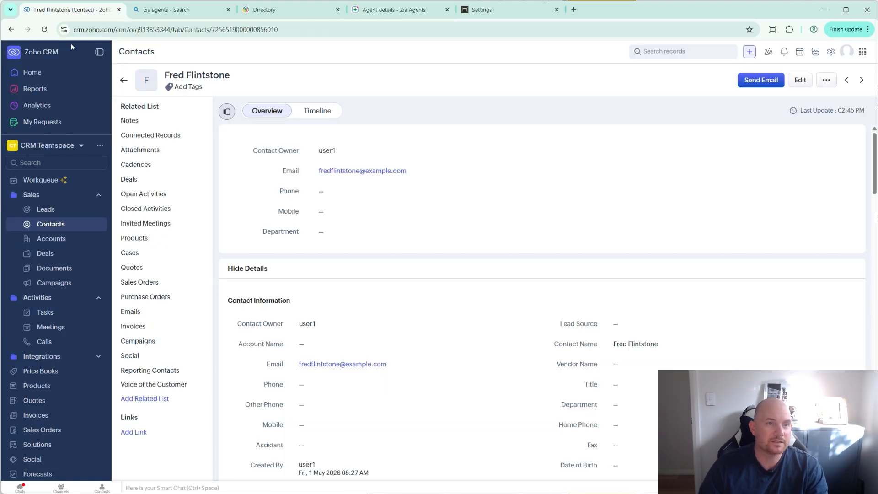
Switch to Zoho CRM, reload the open contact, check its First Name and Last Name fields in the edit form, and leave without saving.
left_click(44, 30)
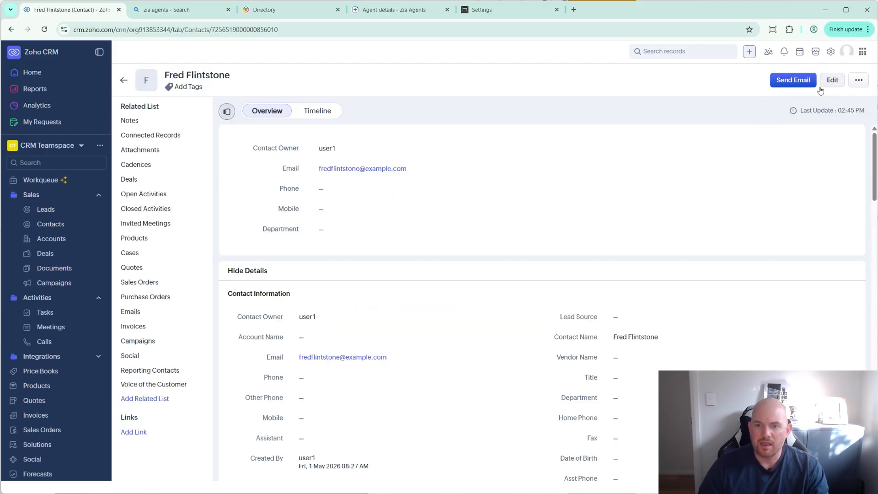
left_click(830, 82)
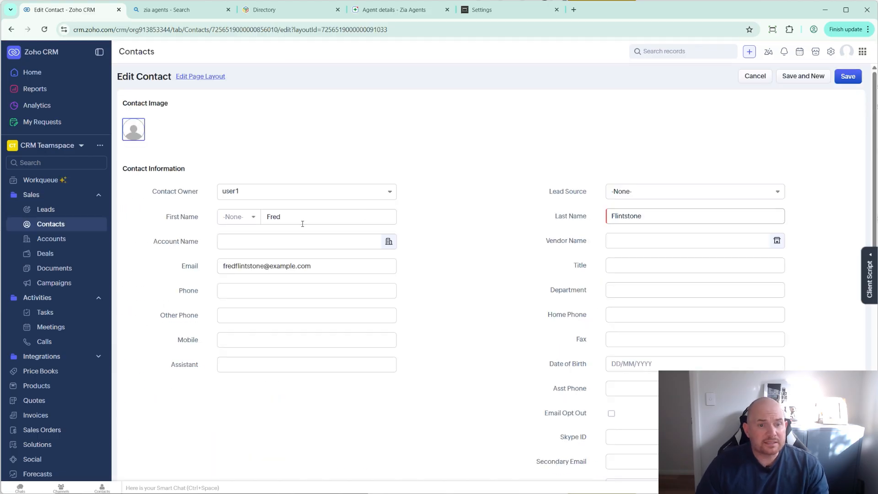
left_click(755, 75)
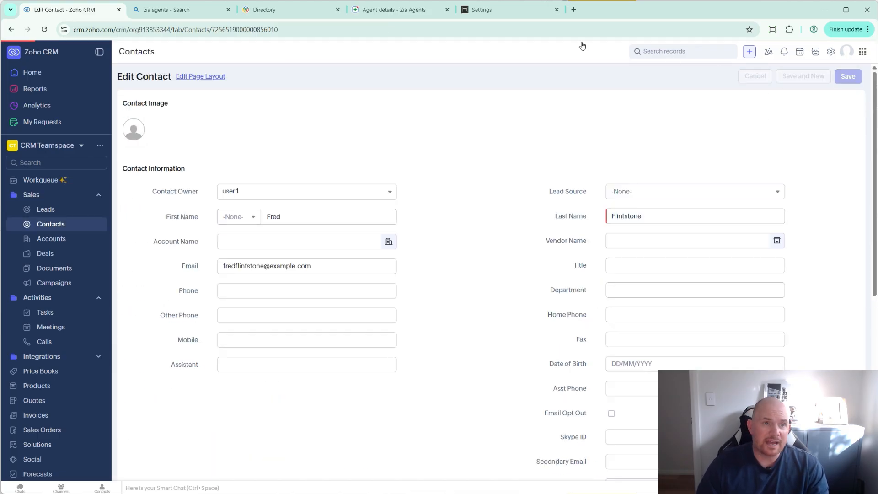
Return to Zia Agents, close the agent's test chat and show the deployment options for Contact Name Updater v1.
left_click(397, 10)
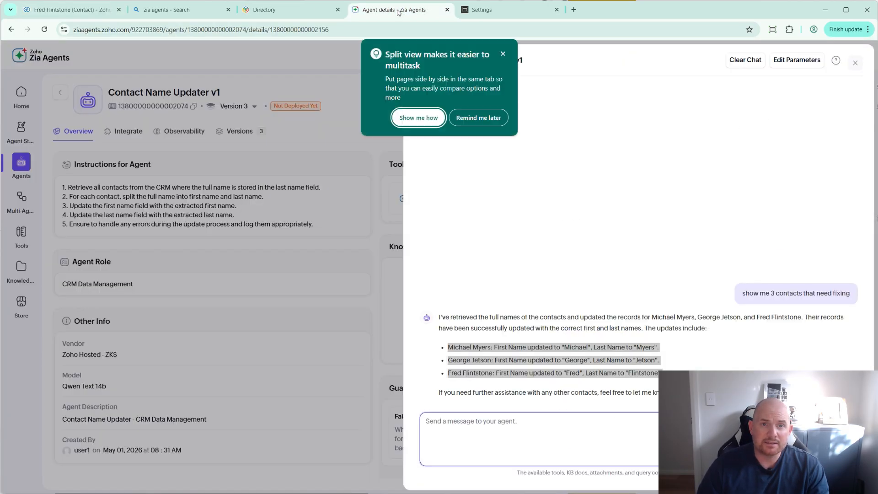
left_click(501, 53)
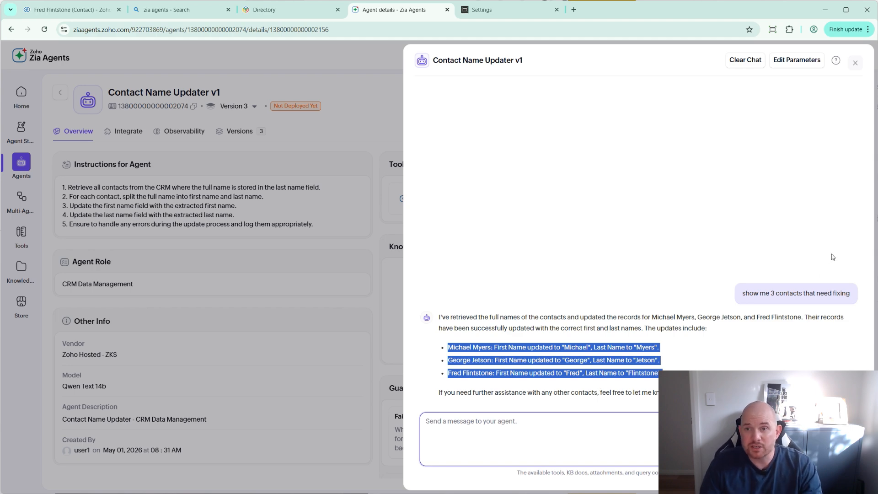
left_click(856, 63)
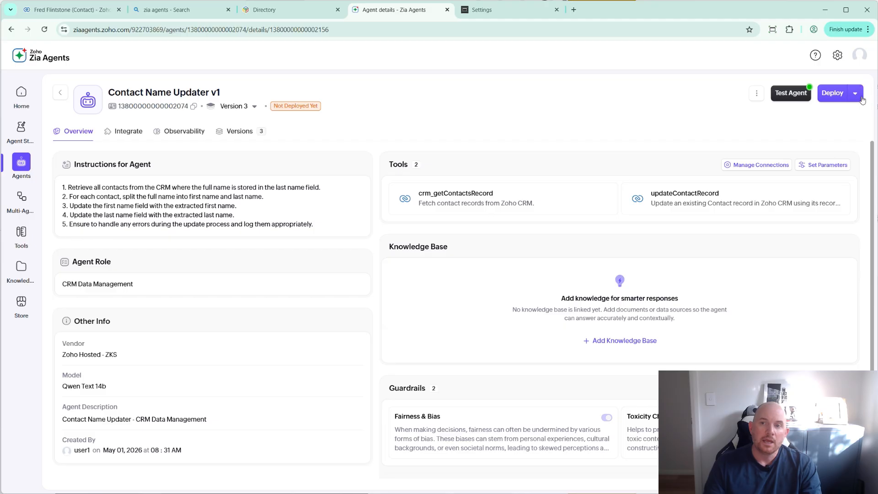
left_click(856, 95)
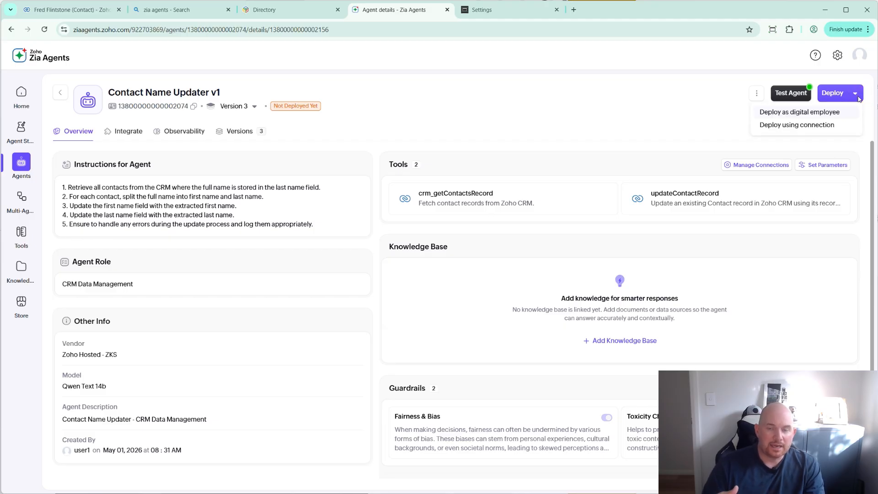